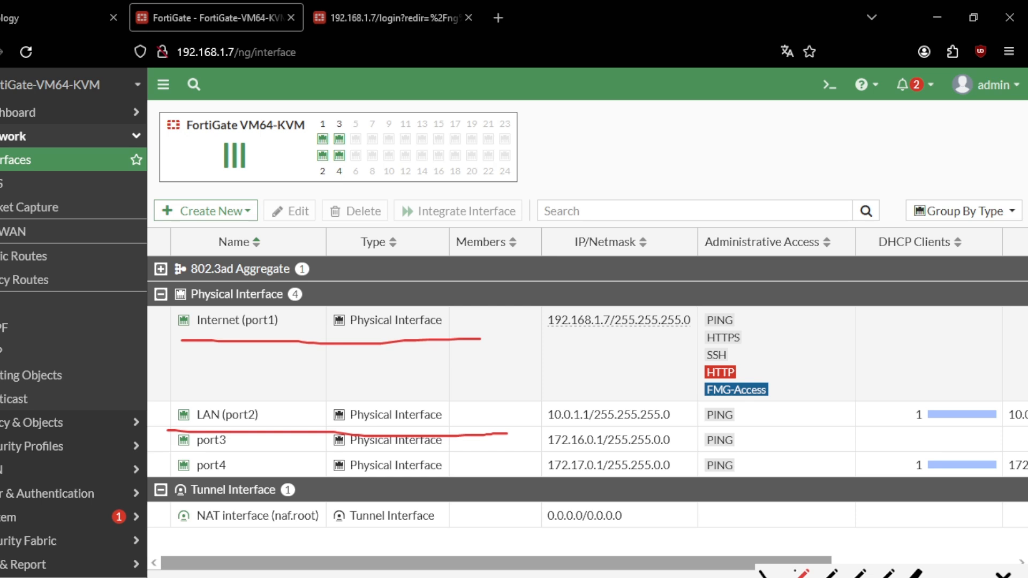
Examine the IP addresses and netmasks of the Internet (port1) and LAN (port2) interfaces
{"action": "left_click_drag", "start_coordinate": [537, 333], "coordinate": [700, 325]}
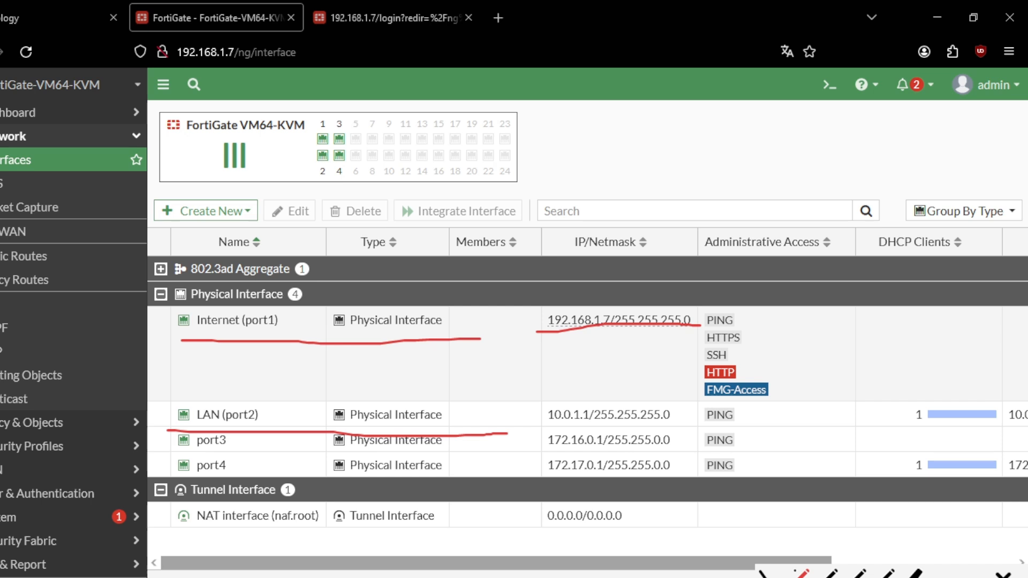
{"action": "left_click_drag", "start_coordinate": [541, 428], "coordinate": [693, 424]}
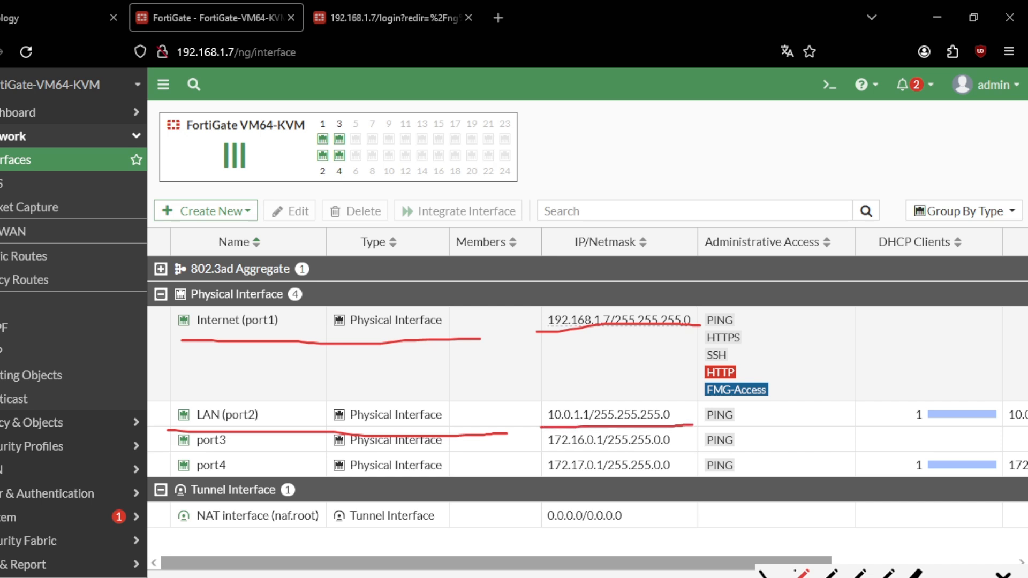
{"action": "key", "text": "Escape"}
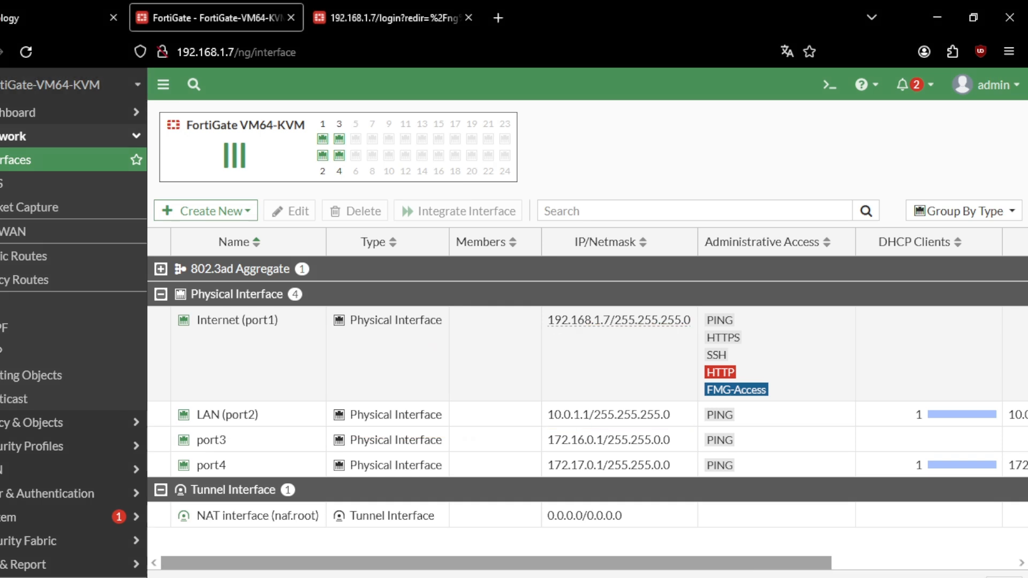
Show the lab topology and trace the path from Cliente through the Fortinet firewall to Net
{"action": "left_click", "coordinate": [69, 19]}
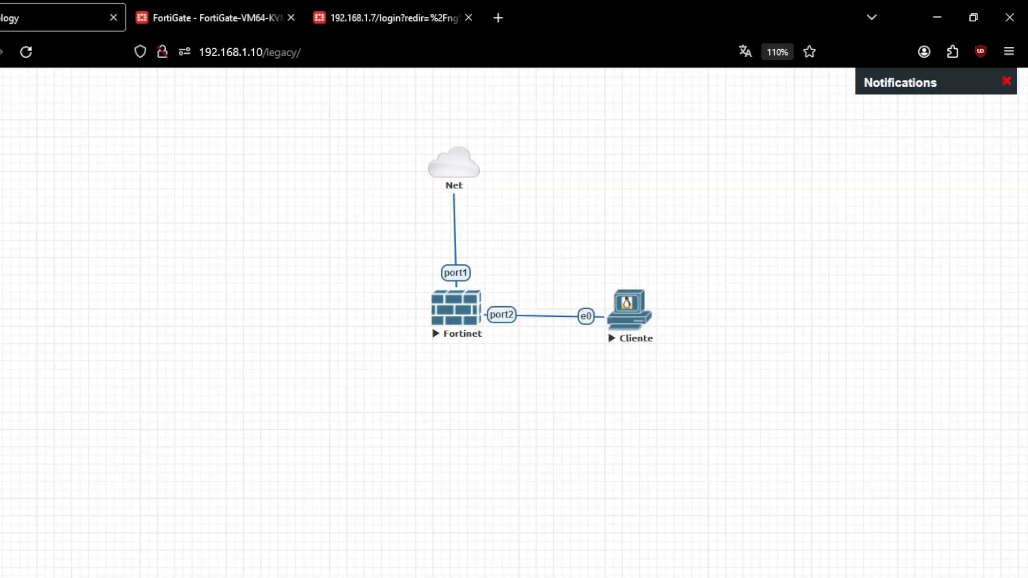
{"action": "key", "text": "ctrl+alt+g"}
{"action": "mouse_move", "coordinate": [488, 309]}
{"action": "left_mouse_down"}
{"action": "mouse_move", "coordinate": [476, 317]}
{"action": "mouse_move", "coordinate": [633, 320]}
{"action": "mouse_move", "coordinate": [645, 298]}
{"action": "mouse_move", "coordinate": [459, 304]}
{"action": "mouse_move", "coordinate": [466, 181]}
{"action": "mouse_move", "coordinate": [474, 186]}
{"action": "left_mouse_up"}
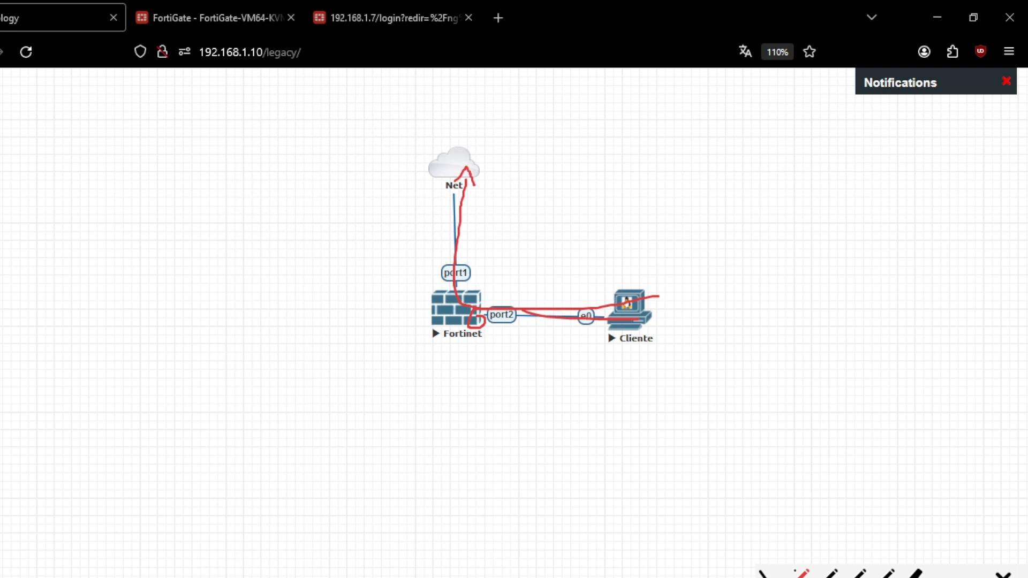
{"action": "key", "text": "Escape"}
Switch to the Cliente QEMU console, run ifconfig and check the IP address of ens3
{"action": "key", "text": "alt+Tab"}
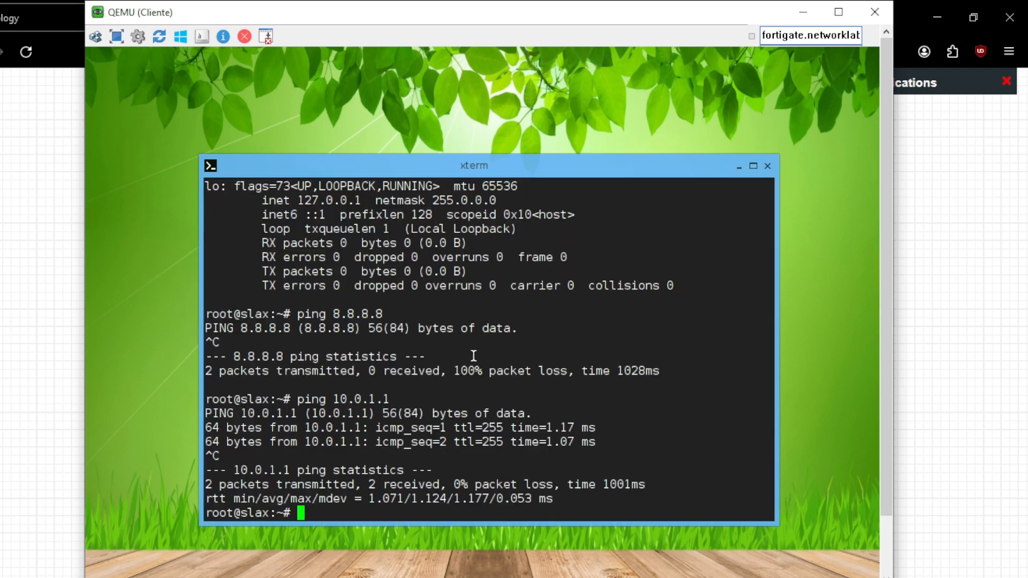
{"action": "type", "text": "ifconfig"}
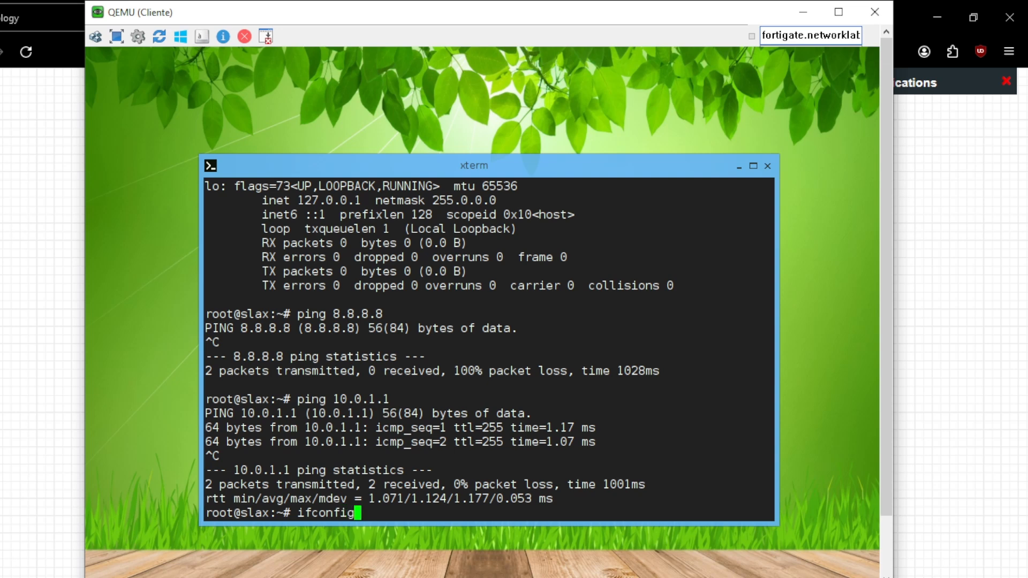
{"action": "key", "text": "Return"}
{"action": "scroll", "coordinate": [493, 311], "scroll_direction": "up", "scroll_amount": 3}
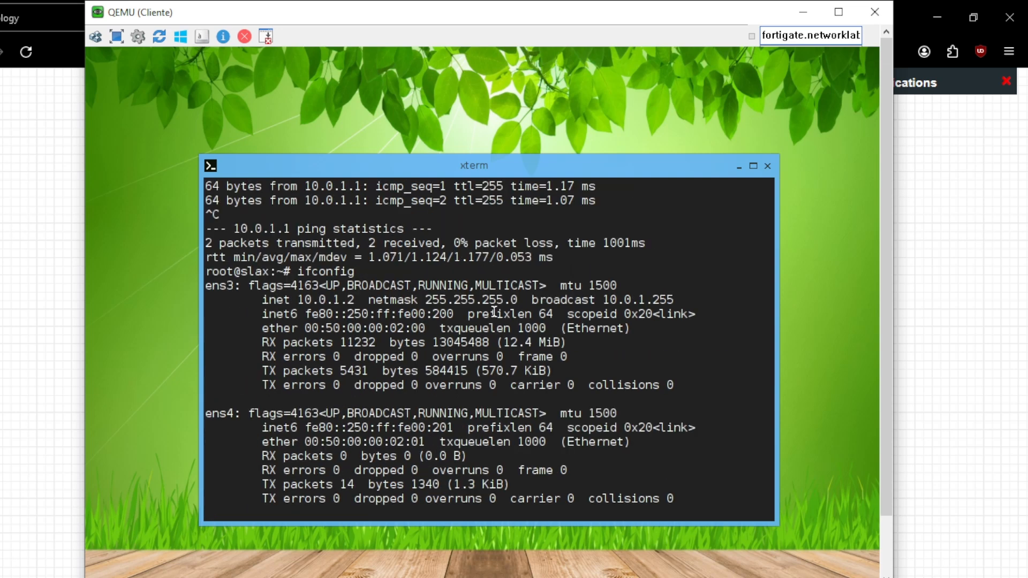
{"action": "left_click_drag", "start_coordinate": [299, 373], "coordinate": [354, 373]}
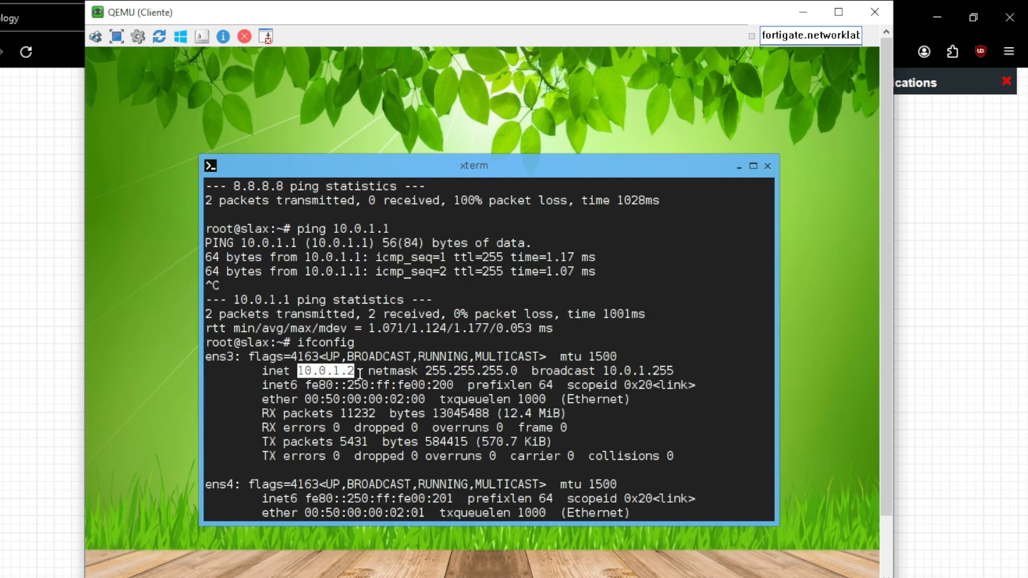
{"action": "scroll", "coordinate": [602, 391], "scroll_direction": "down", "scroll_amount": 3}
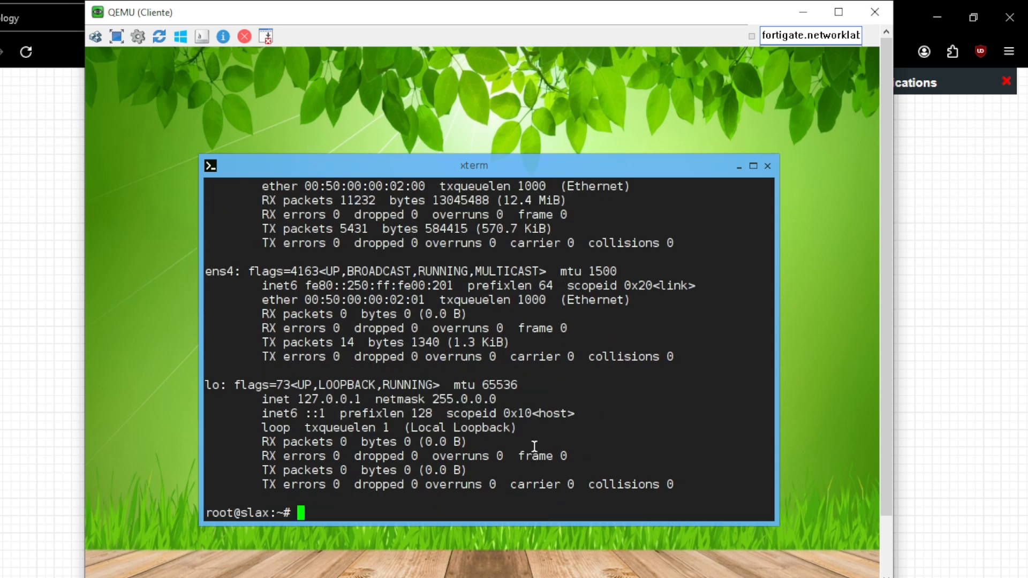
Test connectivity from the client terminal by pinging the gateway 10.0.1.1 and the external address 8.8.8.8
{"action": "type", "text": "ping 10.0.1.1"}
{"action": "key", "text": "Return"}
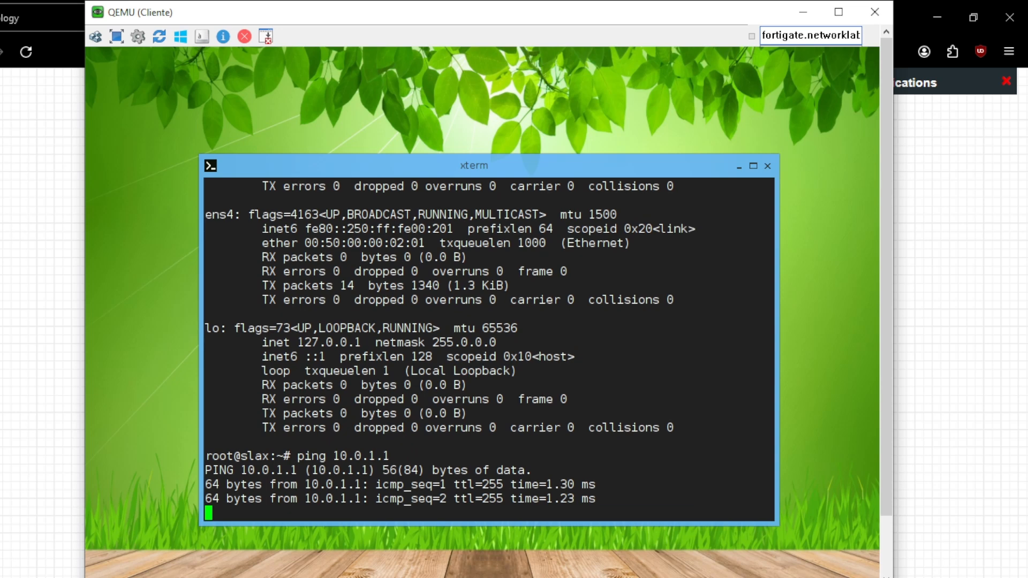
{"action": "key", "text": "ctrl+c"}
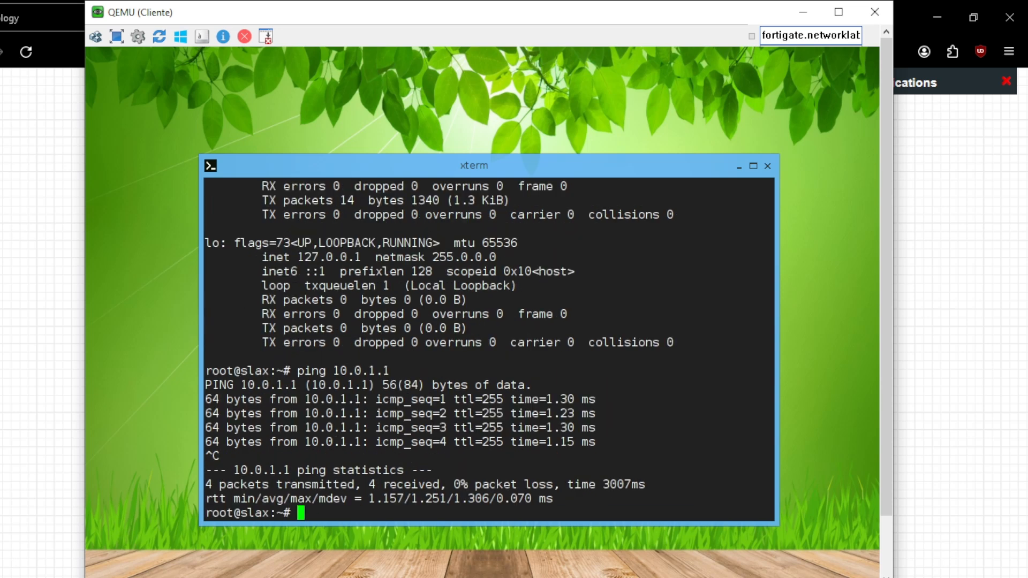
{"action": "type", "text": "ping 8.8.8.8"}
{"action": "key", "text": "Return"}
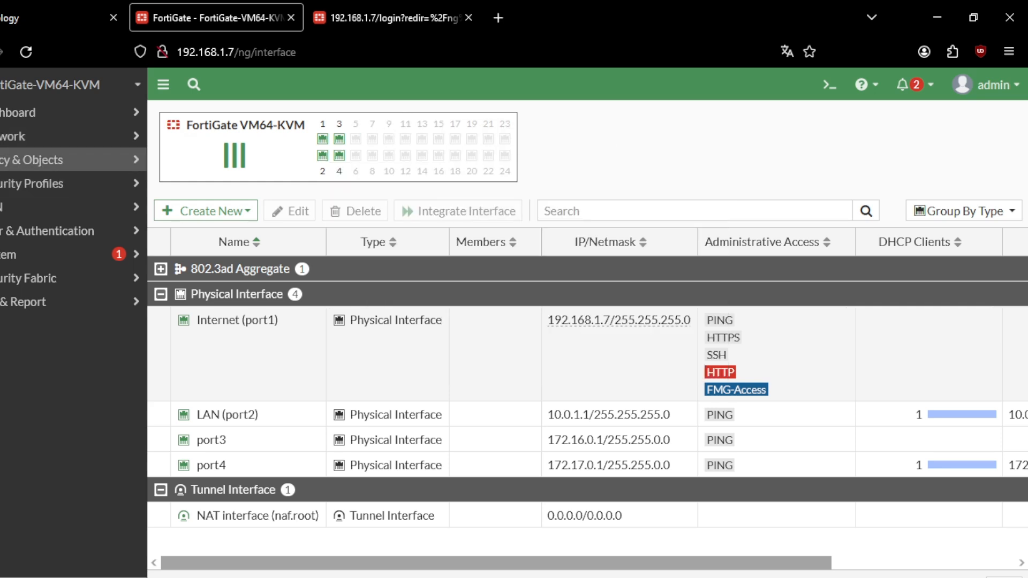
Switch to the FortiGate web interface and examine the Implicit Deny rule in the firewall policy list
{"action": "left_click", "coordinate": [54, 159]}
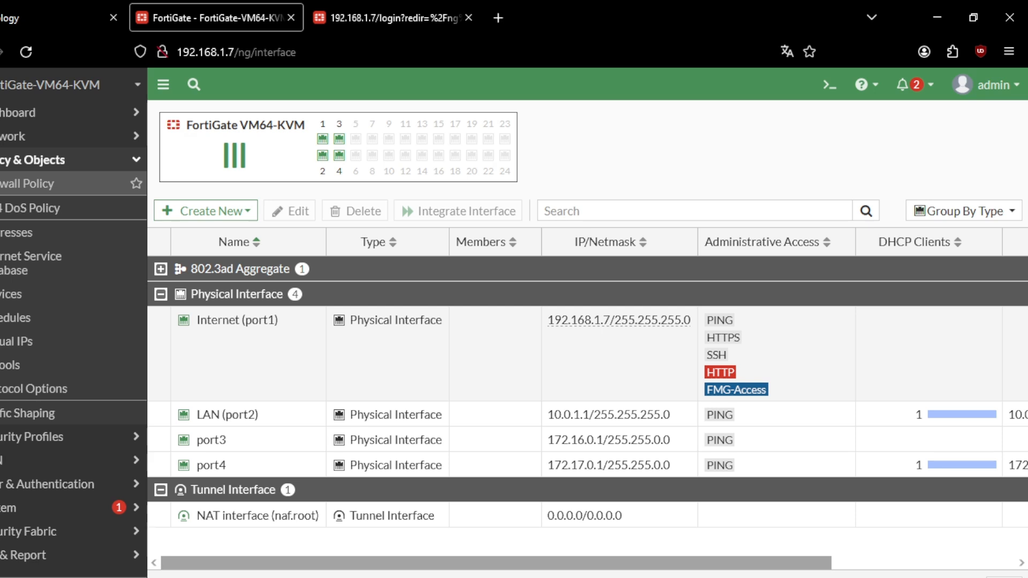
{"action": "left_click", "coordinate": [53, 183]}
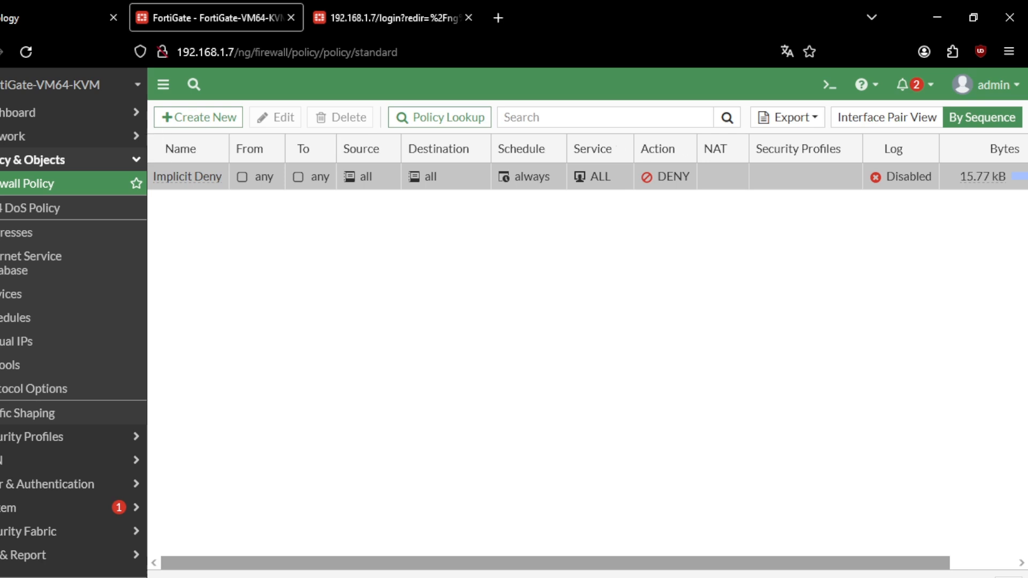
{"action": "scroll", "coordinate": [857, 176], "scroll_direction": "right", "scroll_amount": 2}
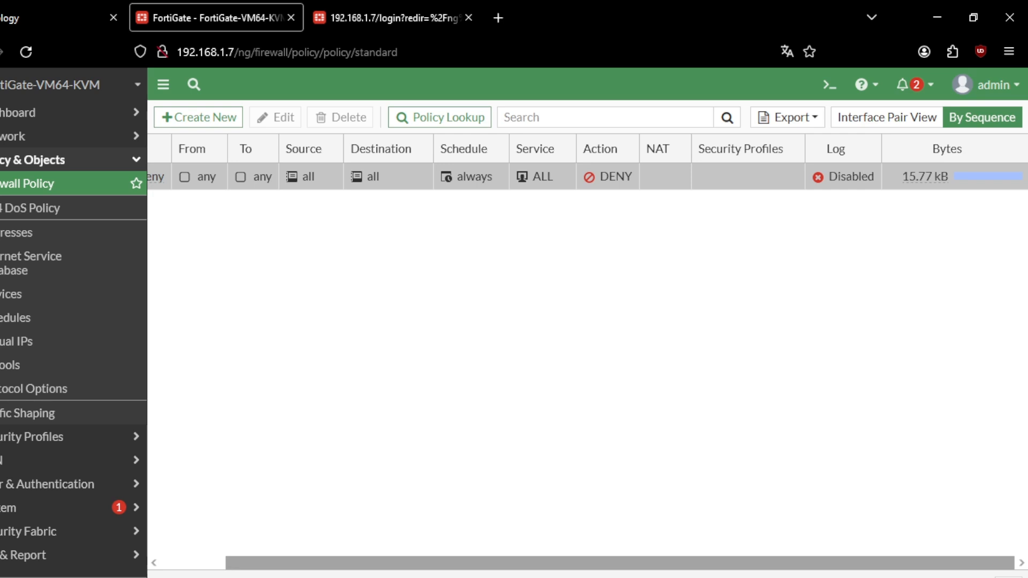
{"action": "left_click", "coordinate": [878, 577]}
{"action": "mouse_move", "coordinate": [961, 132]}
{"action": "left_mouse_down"}
{"action": "mouse_move", "coordinate": [851, 170]}
{"action": "mouse_move", "coordinate": [1020, 170]}
{"action": "mouse_move", "coordinate": [912, 138]}
{"action": "mouse_move", "coordinate": [886, 145]}
{"action": "left_mouse_up"}
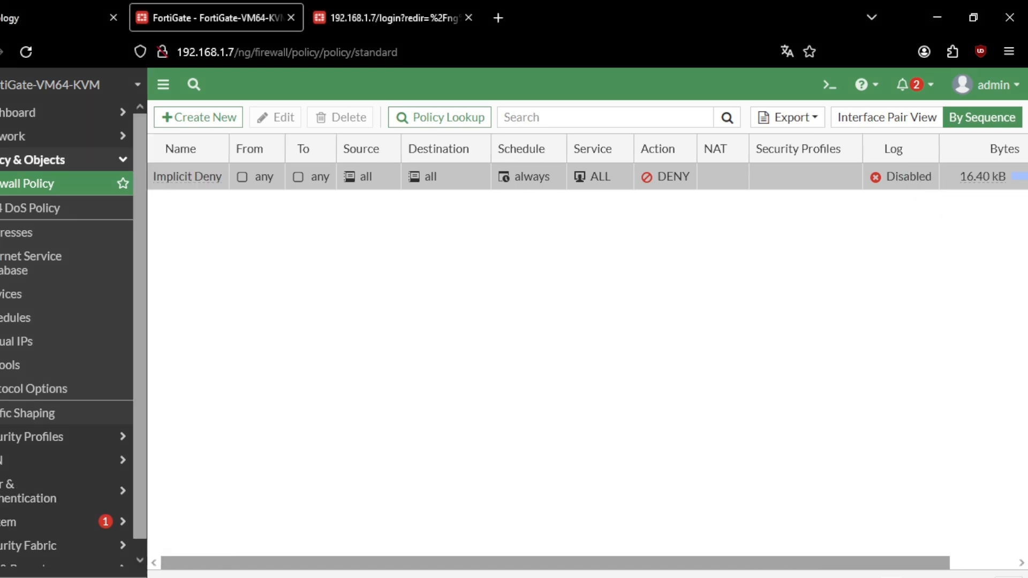
{"action": "left_click", "coordinate": [54, 160]}
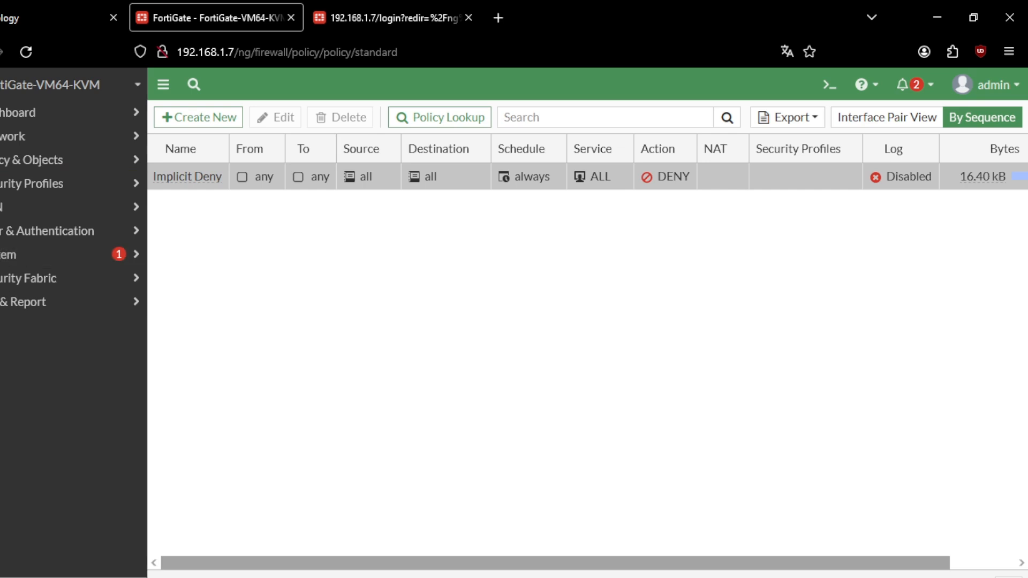
Enable Log IPv4 Violation Traffic on the Implicit Deny policy and save it
{"action": "double_click", "coordinate": [187, 177]}
{"action": "key", "text": "ctrl+alt+g"}
{"action": "left_click_drag", "start_coordinate": [108, 305], "coordinate": [252, 286]}
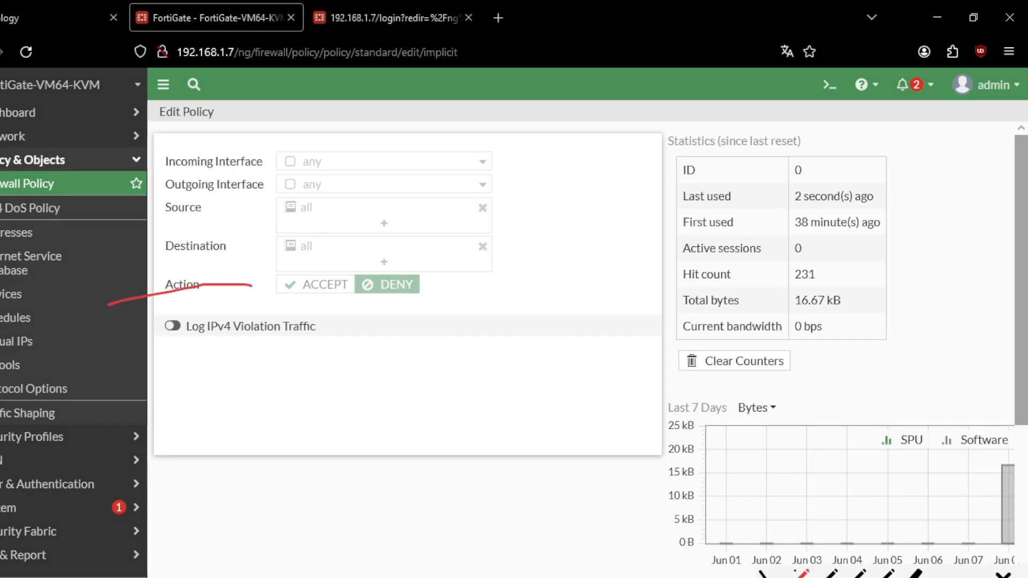
{"action": "mouse_move", "coordinate": [150, 295]}
{"action": "left_mouse_down"}
{"action": "mouse_move", "coordinate": [366, 303]}
{"action": "mouse_move", "coordinate": [178, 269]}
{"action": "left_mouse_up"}
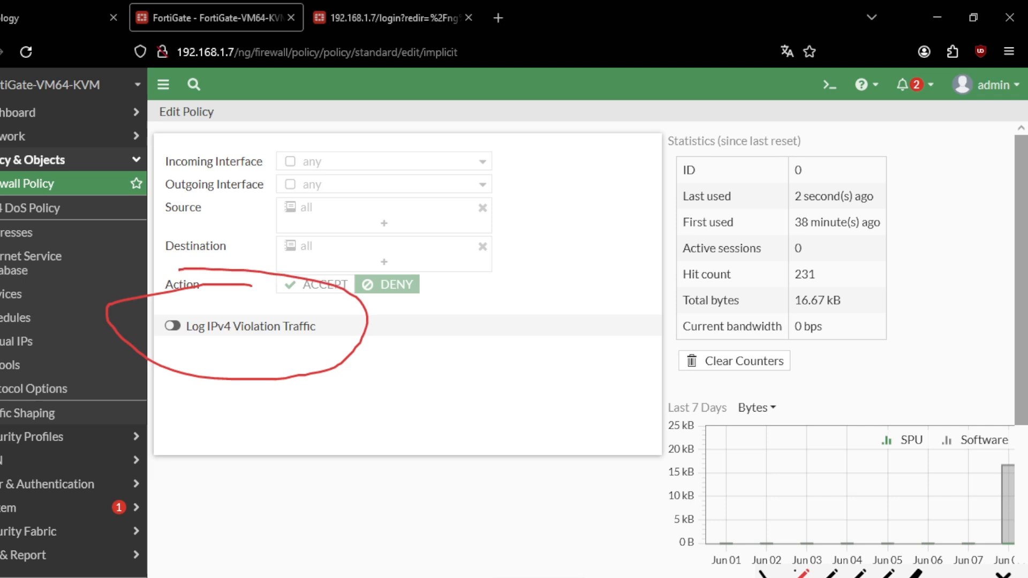
{"action": "key", "text": "ctrl+alt+g"}
{"action": "left_click", "coordinate": [173, 326]}
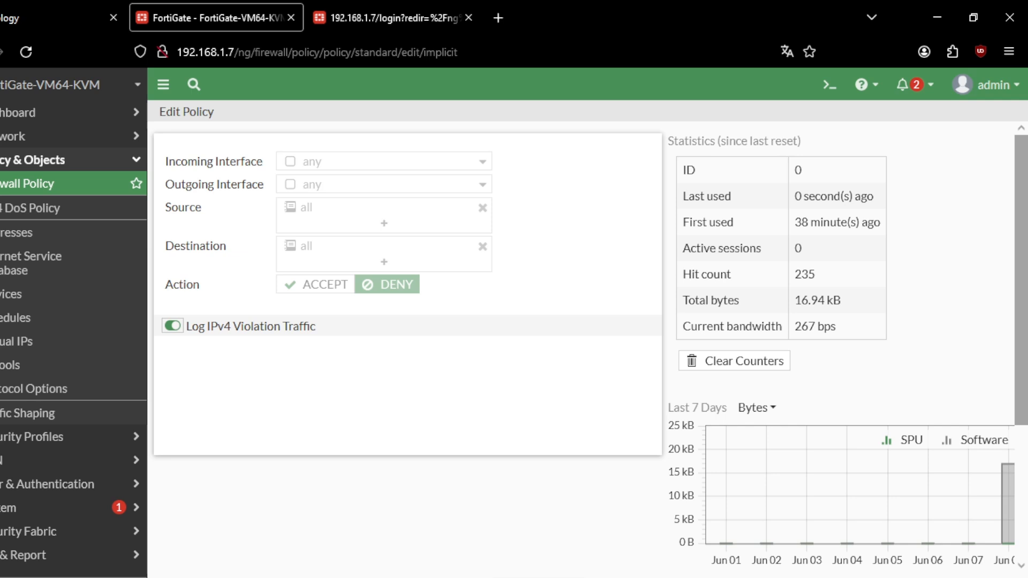
{"action": "left_click", "coordinate": [538, 577]}
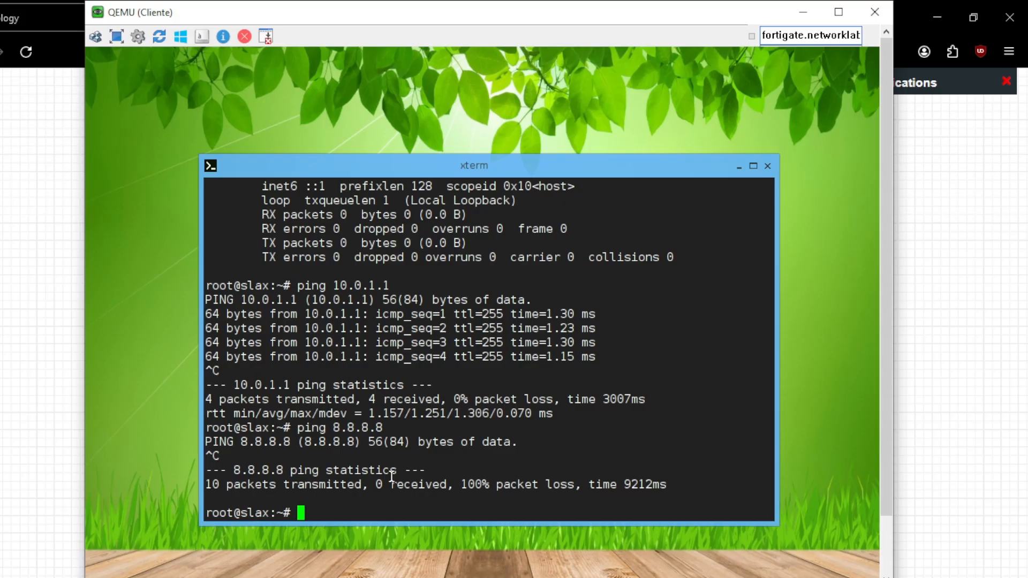
Generate test traffic in the Cliente console by repeating the ping to 8.8.8.8 and loading facebook.com in the browser
{"action": "key", "text": "Up"}
{"action": "key", "text": "Return"}
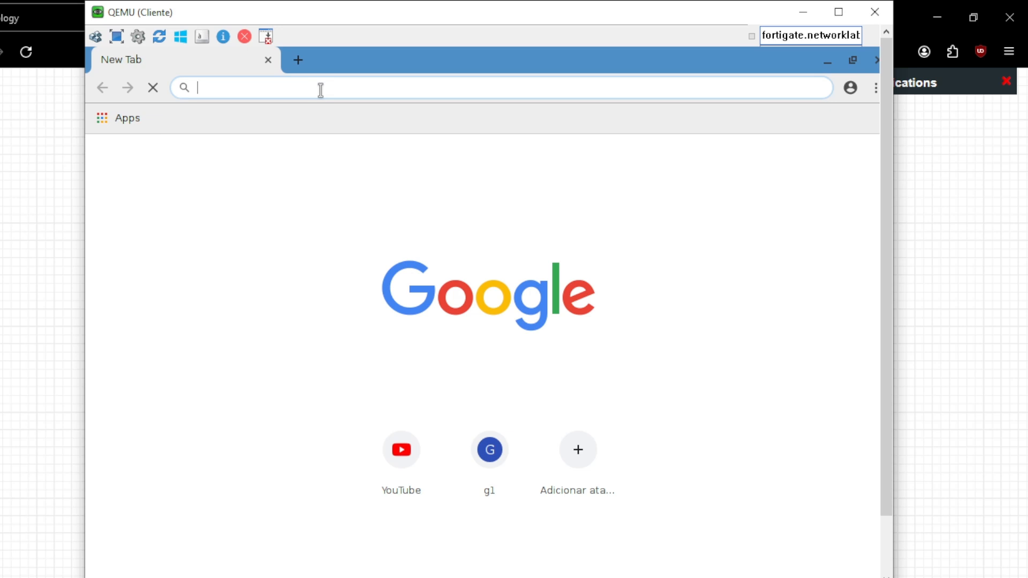
{"action": "type", "text": "f"}
{"action": "key", "text": "Return"}
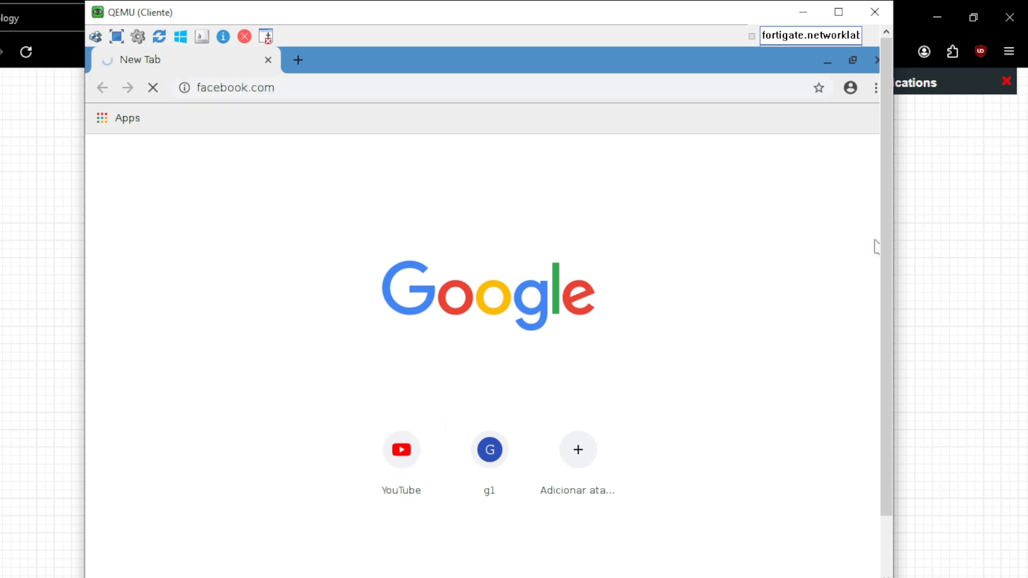
{"action": "left_click", "coordinate": [803, 12]}
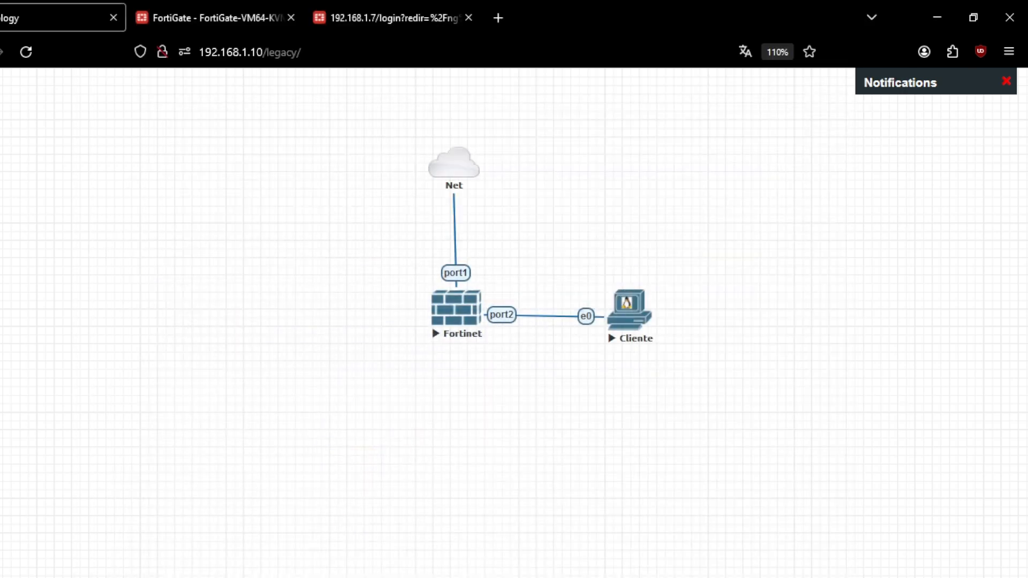
Return to the FortiGate web interface and review the matching traffic logs of the Implicit Deny policy
{"action": "left_click", "coordinate": [246, 17]}
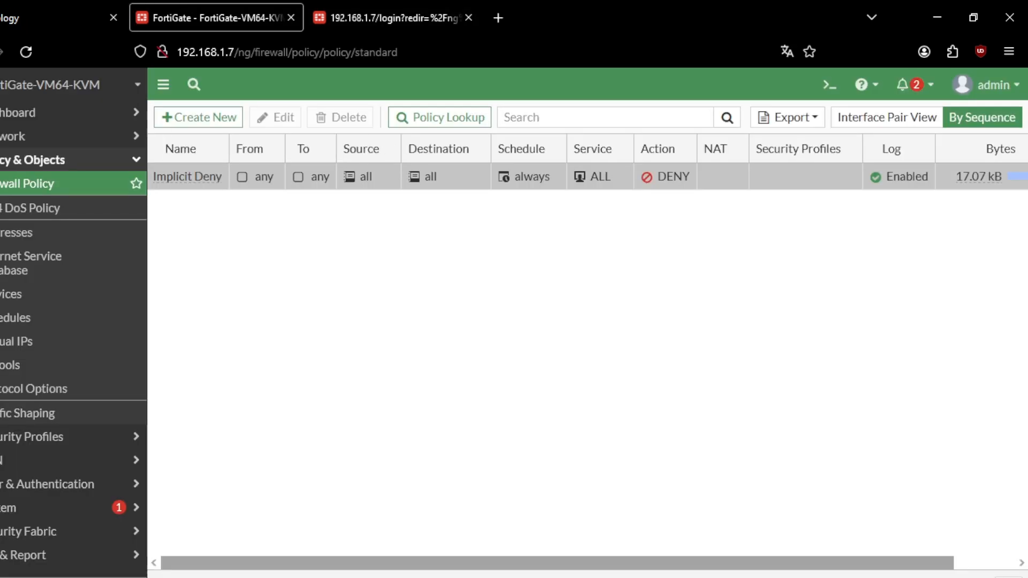
{"action": "right_click", "coordinate": [719, 176]}
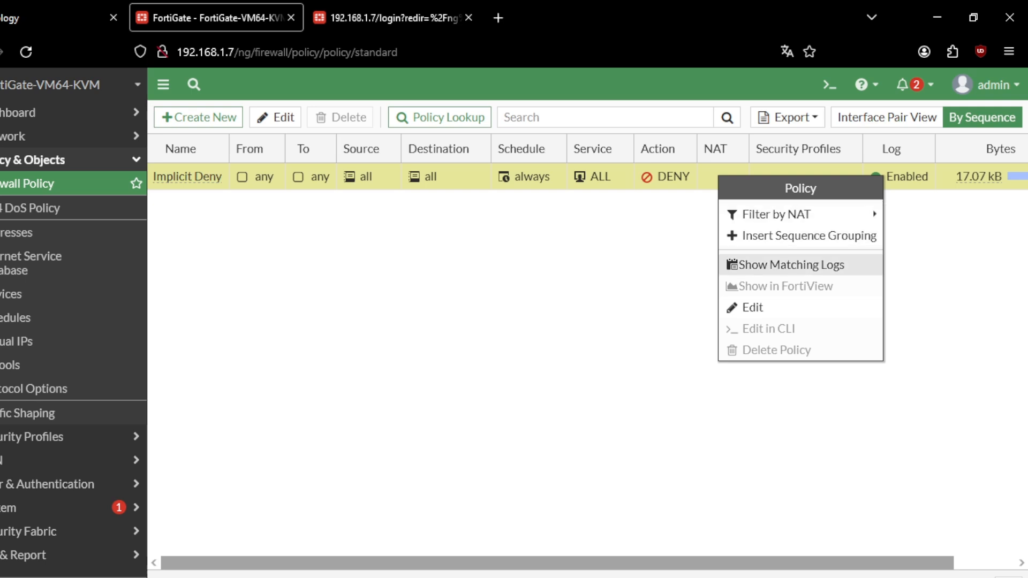
{"action": "left_click", "coordinate": [791, 264]}
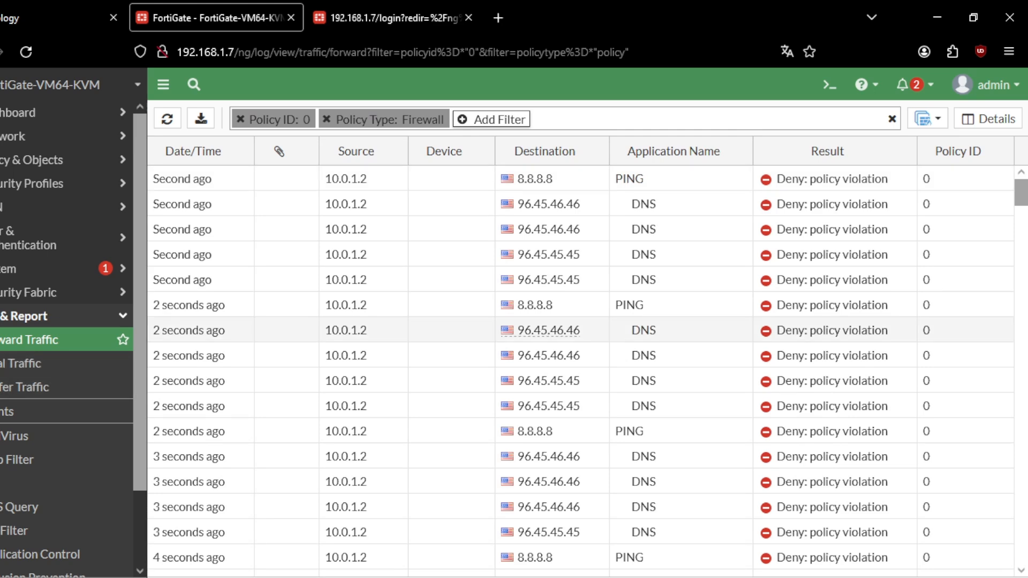
{"action": "scroll", "coordinate": [549, 330], "scroll_direction": "down", "scroll_amount": 5}
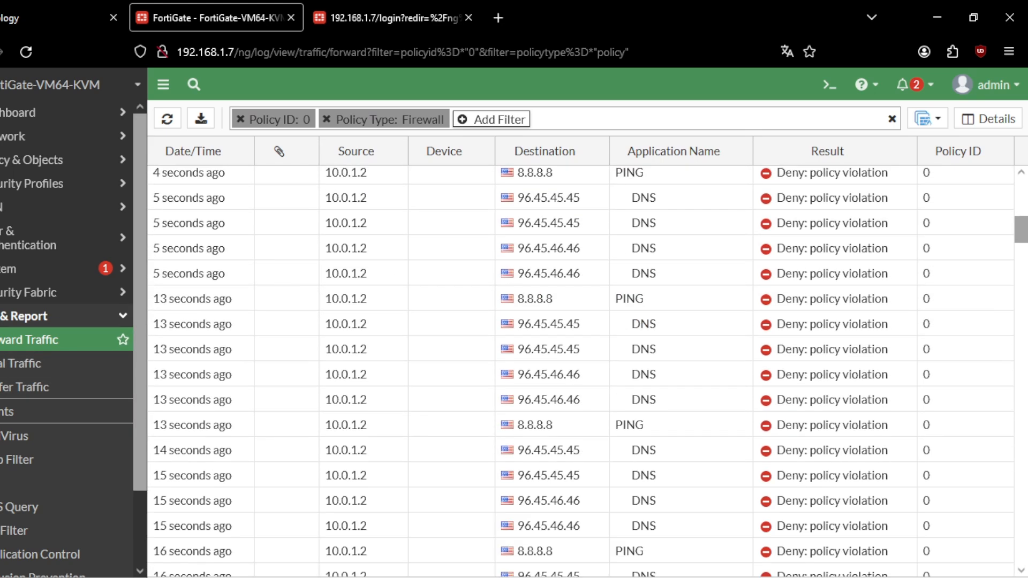
{"action": "scroll", "coordinate": [535, 311], "scroll_direction": "down", "scroll_amount": 10}
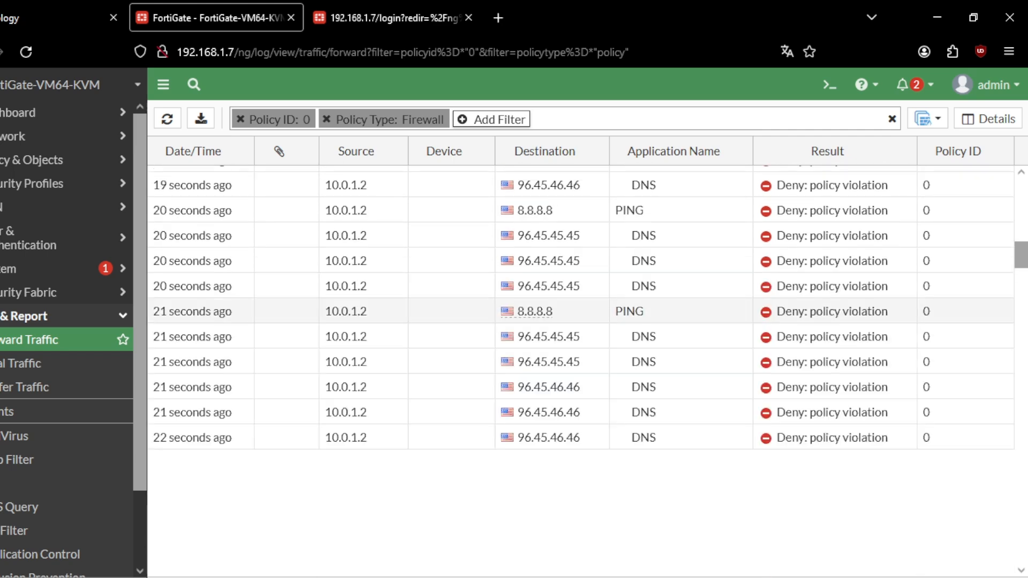
{"action": "scroll", "coordinate": [536, 311], "scroll_direction": "down", "scroll_amount": 10}
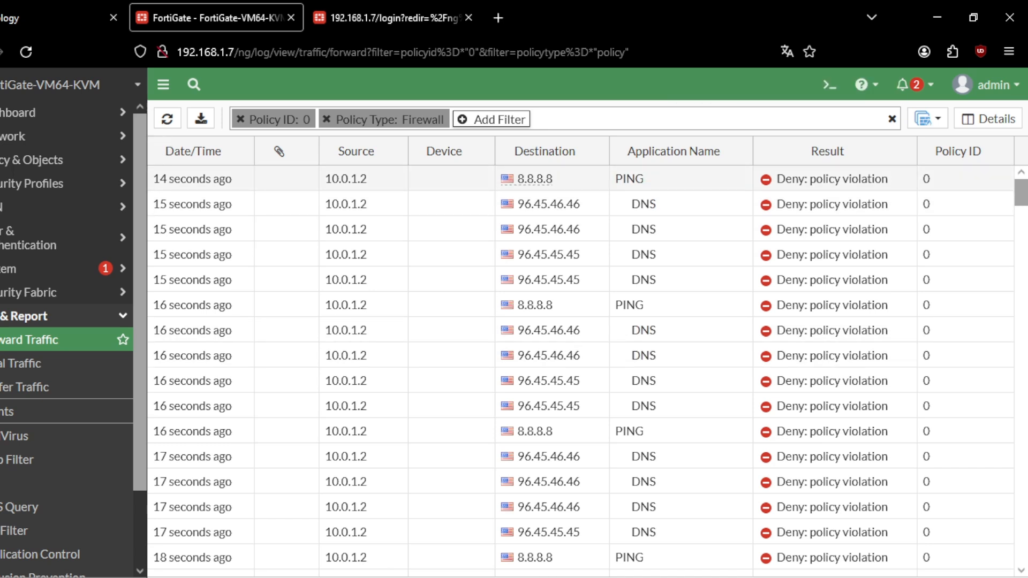
Create a firewall policy named Acesso_Cliente with incoming interface LAN (port2) and outgoing interface Internet (port1)
{"action": "left_click", "coordinate": [32, 160]}
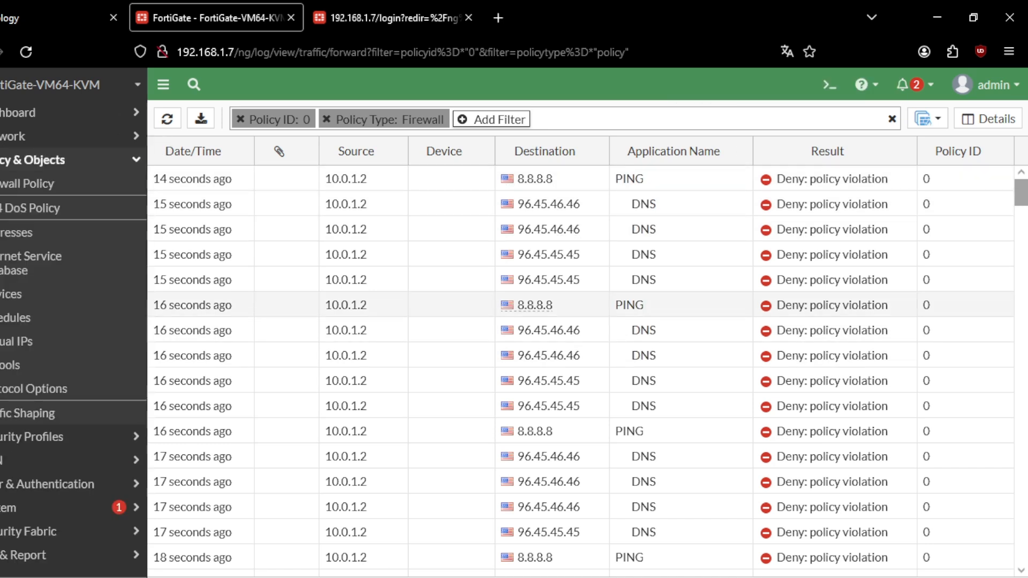
{"action": "left_click", "coordinate": [32, 184]}
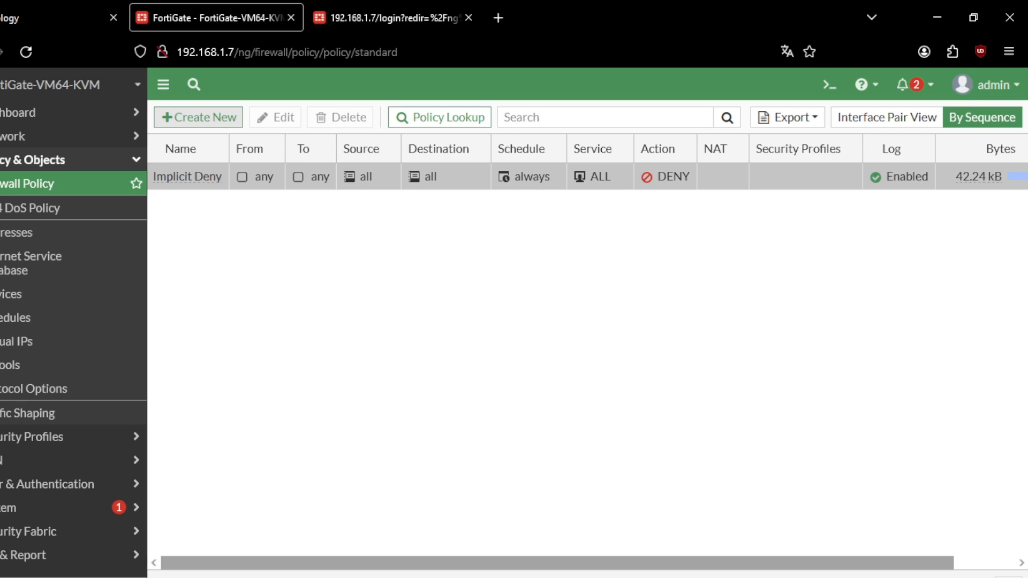
{"action": "left_click", "coordinate": [198, 117]}
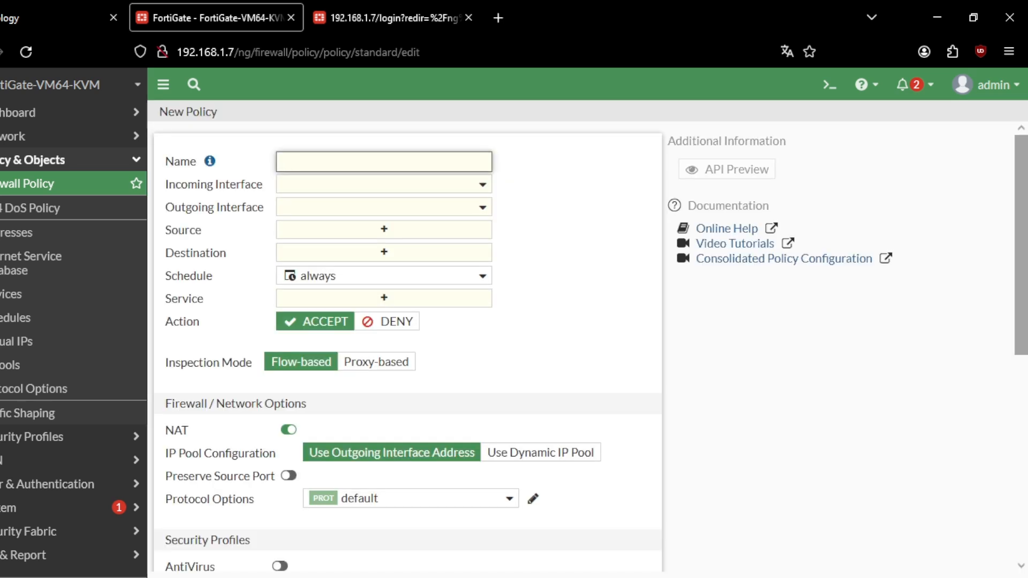
{"action": "type", "text": "Acesso_Cliente"}
{"action": "left_click", "coordinate": [384, 184]}
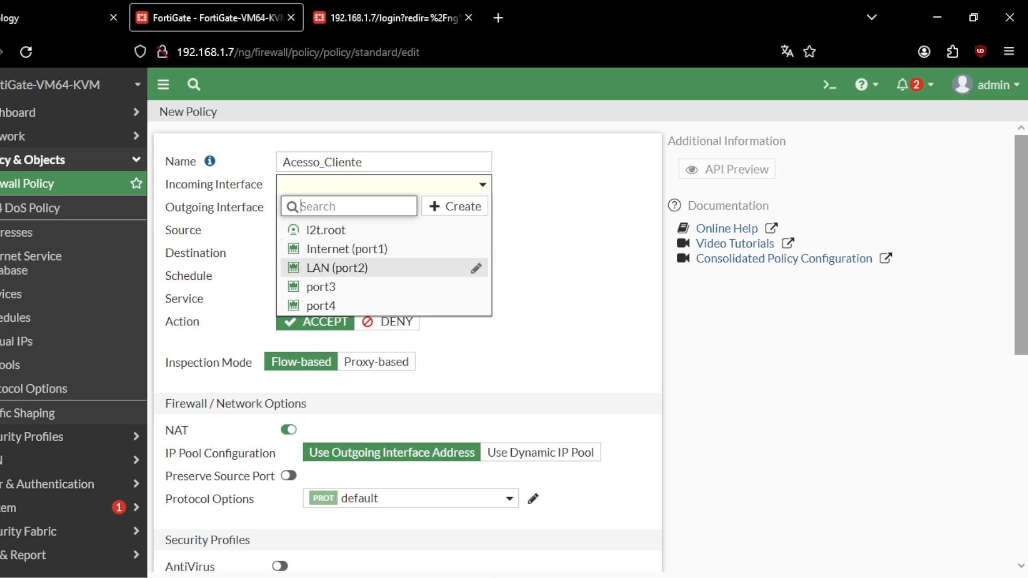
{"action": "left_click", "coordinate": [337, 268]}
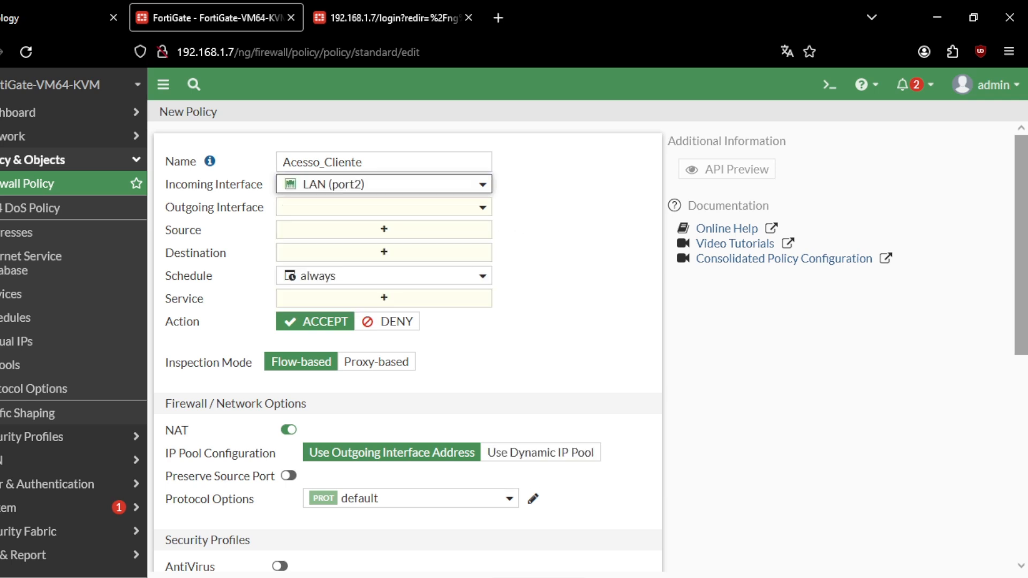
{"action": "left_click", "coordinate": [384, 207]}
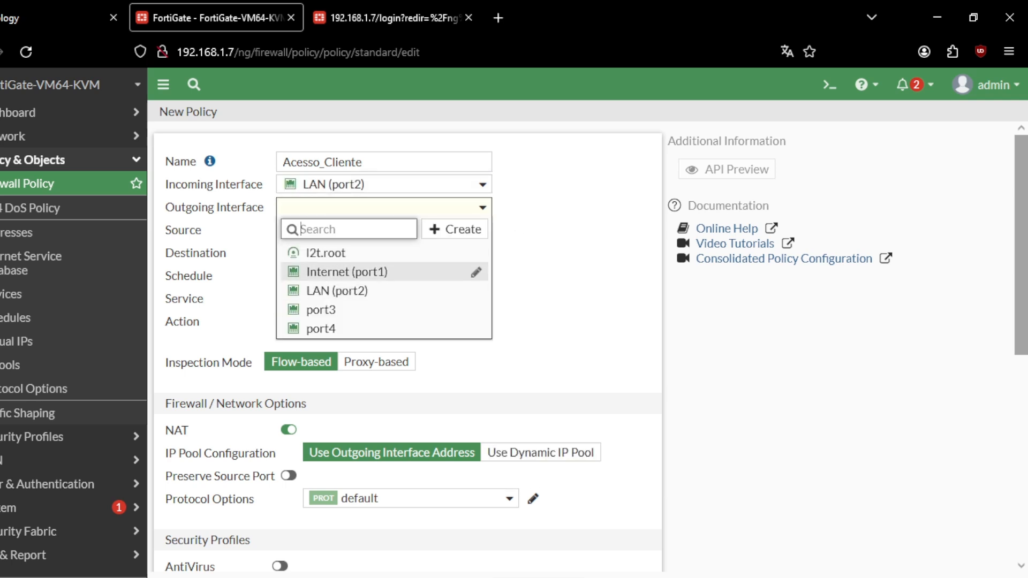
{"action": "left_click", "coordinate": [347, 272]}
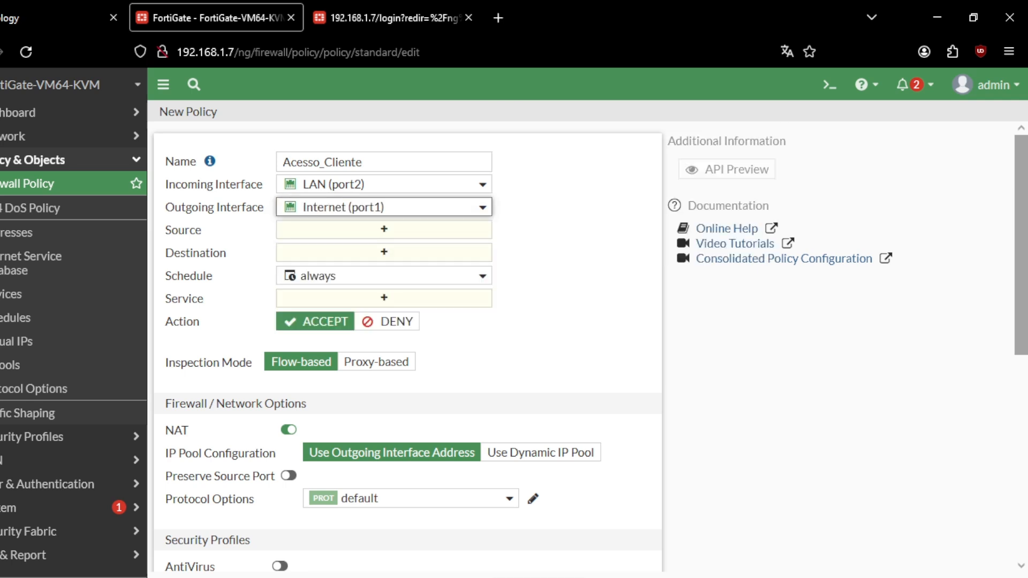
From the policy's source selection, create a Subnet address object named Rede_Usuario with IP/Netmask 10.0.1.0/24
{"action": "left_click", "coordinate": [384, 230]}
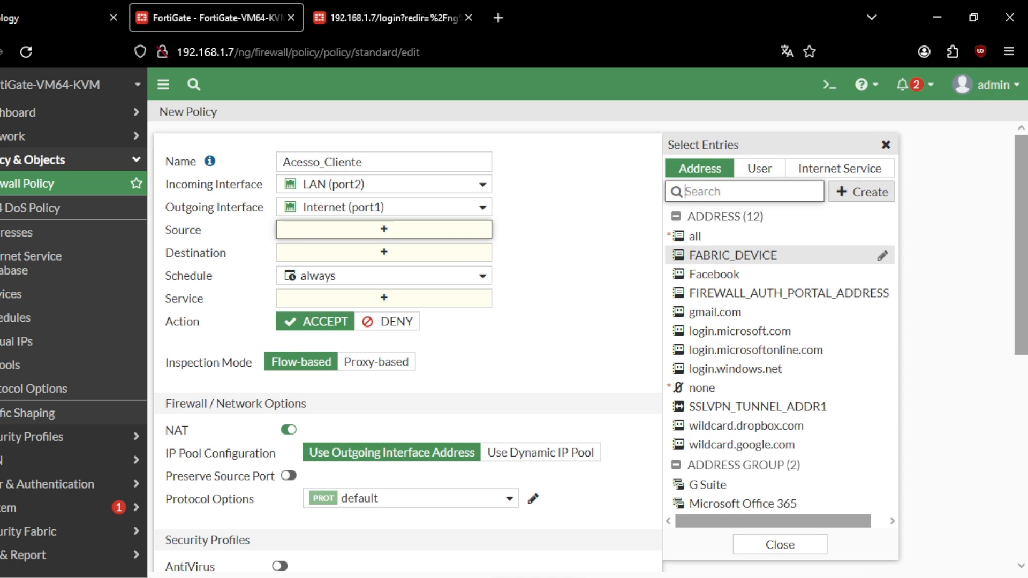
{"action": "left_click", "coordinate": [862, 191]}
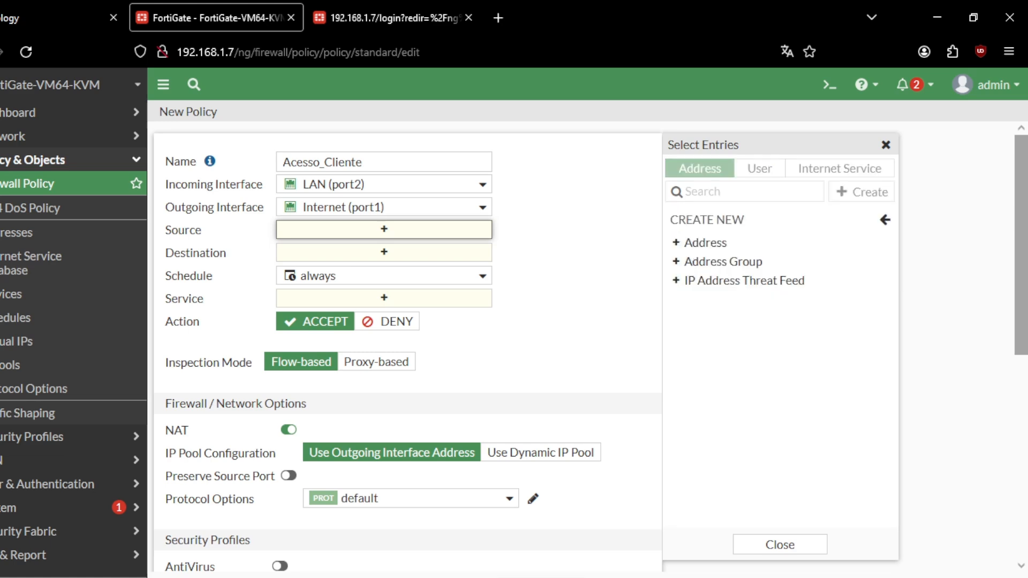
{"action": "left_click", "coordinate": [705, 243]}
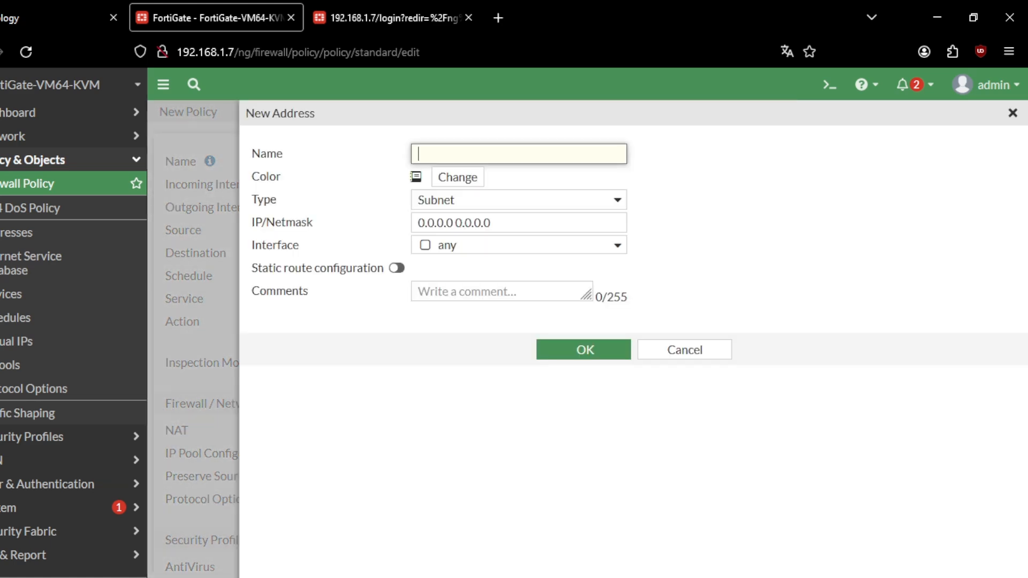
{"action": "type", "text": "Rede_Usuario"}
{"action": "left_click", "coordinate": [518, 200]}
{"action": "left_click", "coordinate": [518, 224]}
{"action": "key", "text": "Tab"}
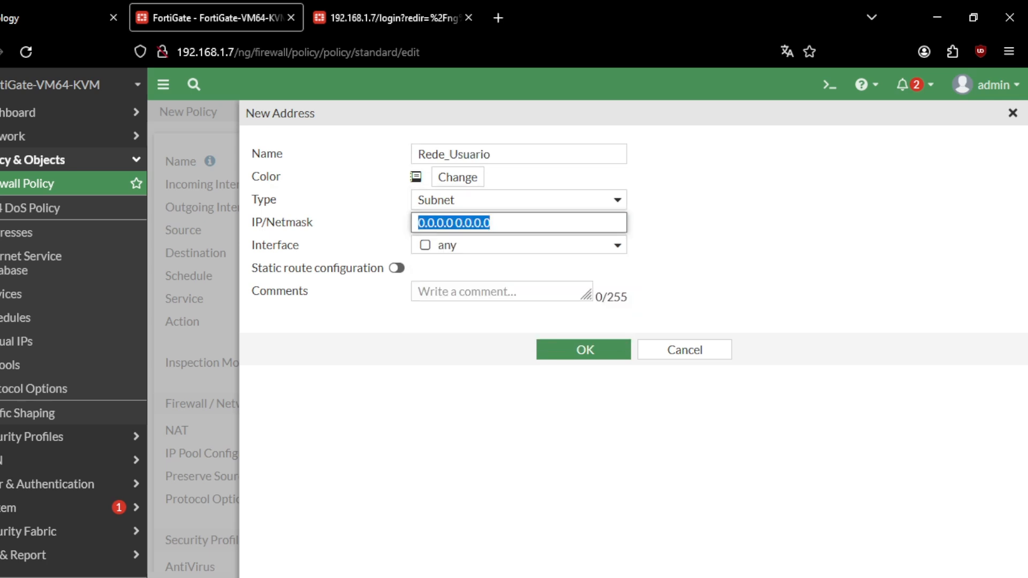
{"action": "type", "text": "10.0.1.0/24"}
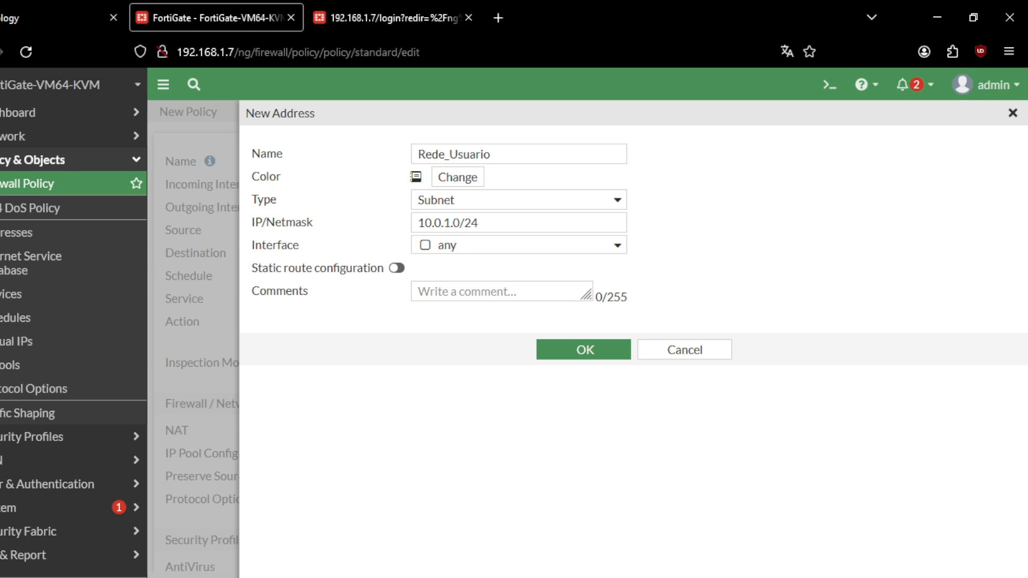
{"action": "left_click", "coordinate": [583, 350]}
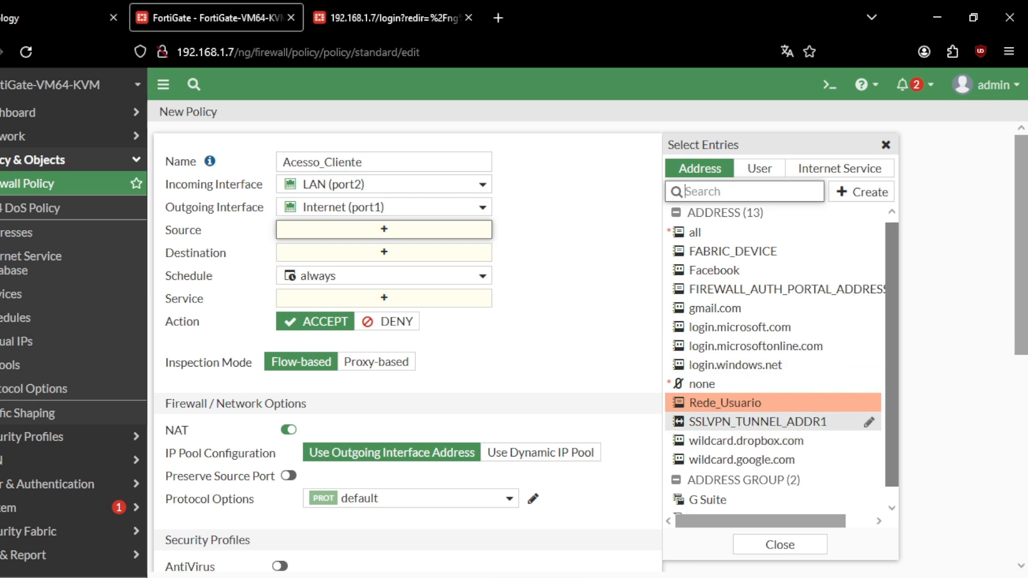
Set the policy's source to Rede_Usuario and its destination to all
{"action": "mouse_move", "coordinate": [776, 403]}
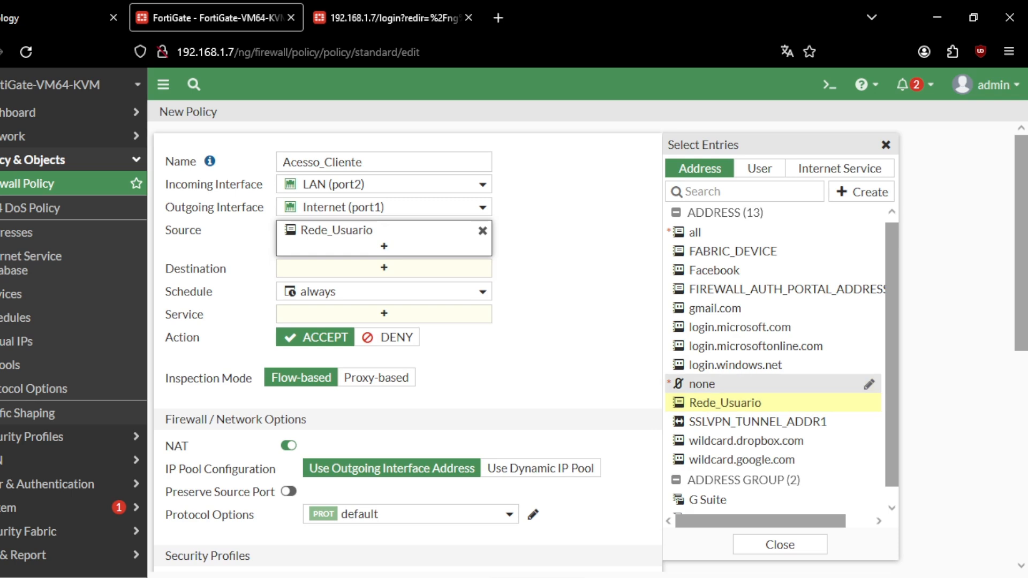
{"action": "left_click", "coordinate": [384, 269]}
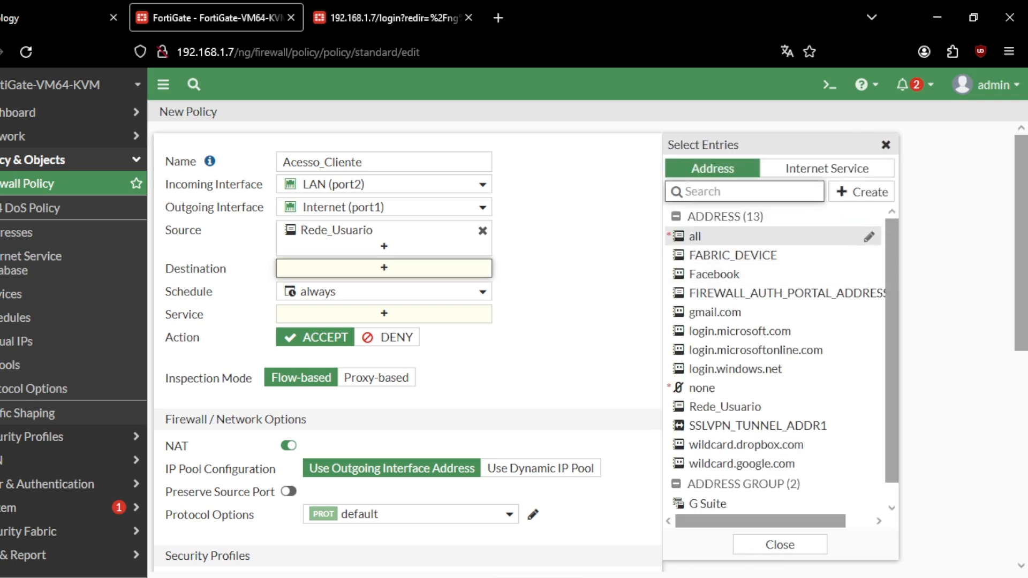
{"action": "left_click", "coordinate": [694, 237]}
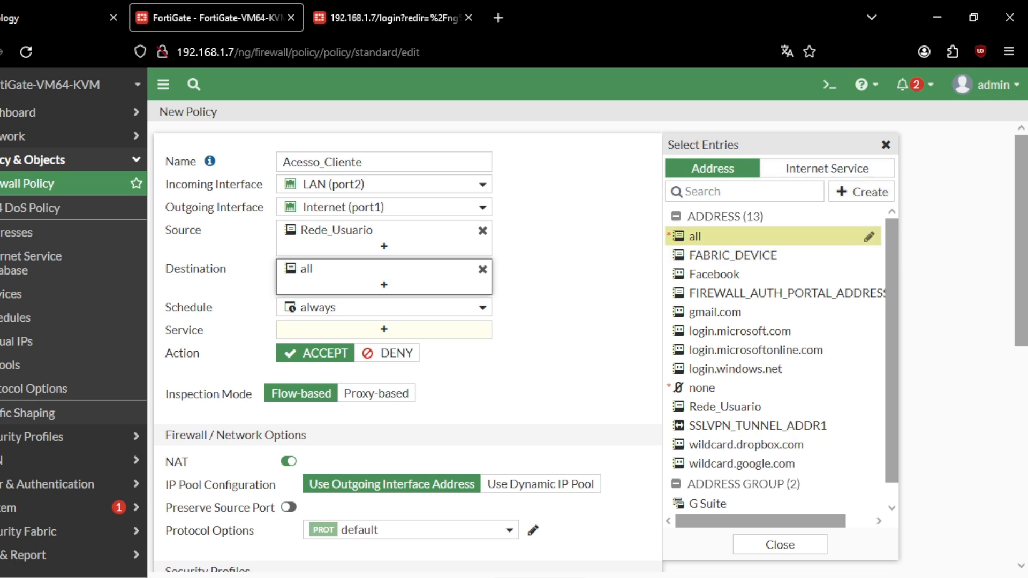
{"action": "left_click", "coordinate": [886, 145]}
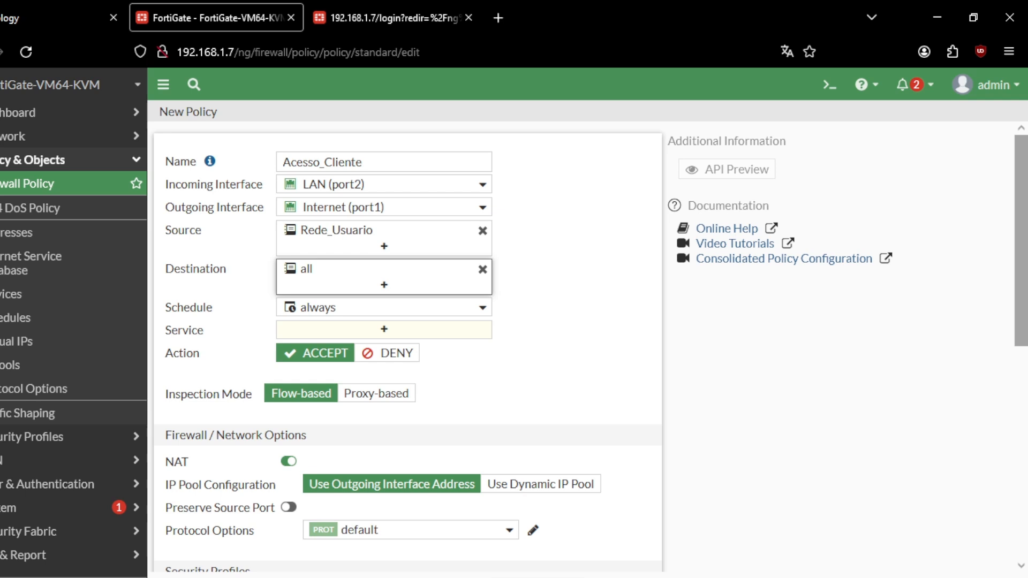
Allow the HTTPS, DNS and PING services in the Acesso_Cliente policy
{"action": "left_click", "coordinate": [384, 328]}
{"action": "left_click", "coordinate": [707, 364]}
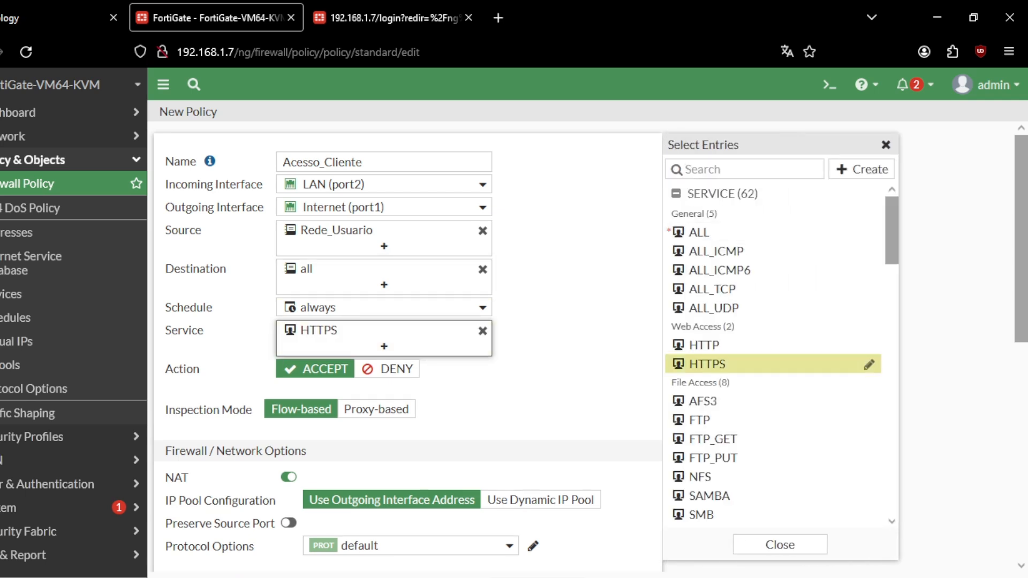
{"action": "left_click", "coordinate": [750, 169]}
{"action": "type", "text": "DNS"}
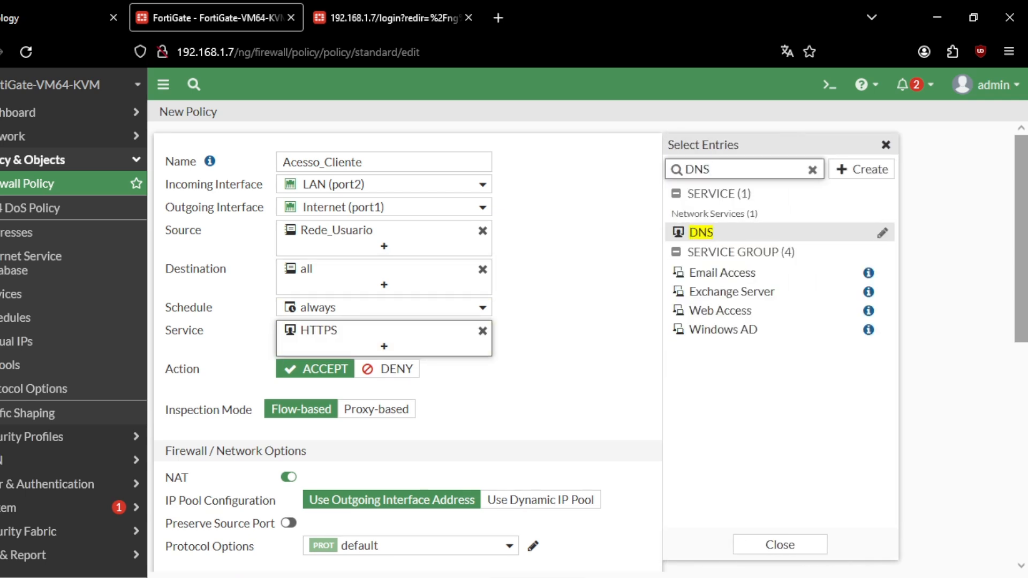
{"action": "left_click", "coordinate": [701, 233]}
{"action": "type", "text": "PING"}
{"action": "left_click", "coordinate": [701, 232]}
{"action": "left_click", "coordinate": [886, 145]}
Set Log Allowed Traffic to All Sessions for the Acesso_Cliente policy and save the policy
{"action": "scroll", "coordinate": [407, 348], "scroll_direction": "down", "scroll_amount": 2}
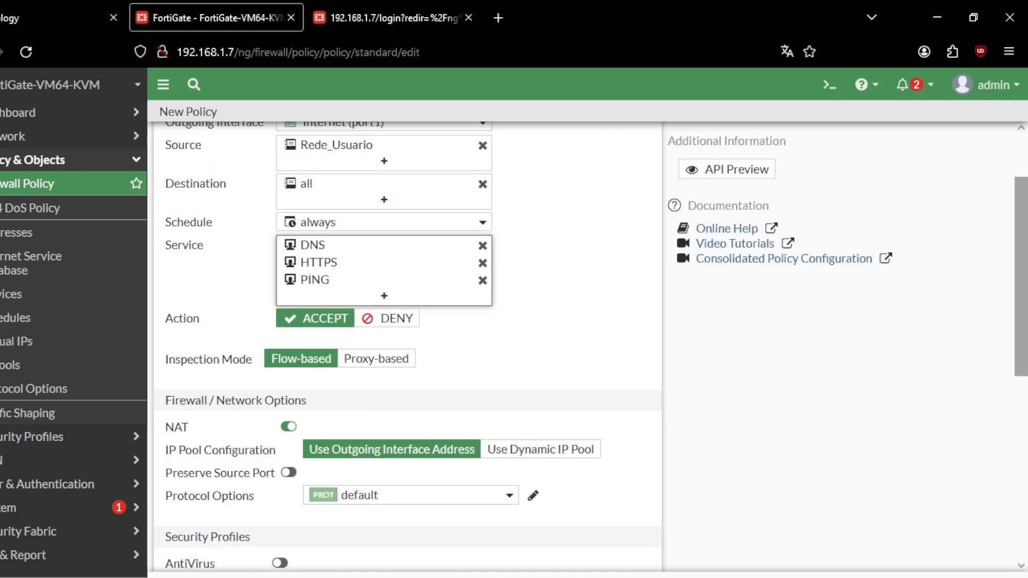
{"action": "scroll", "coordinate": [359, 422], "scroll_direction": "down", "scroll_amount": 7}
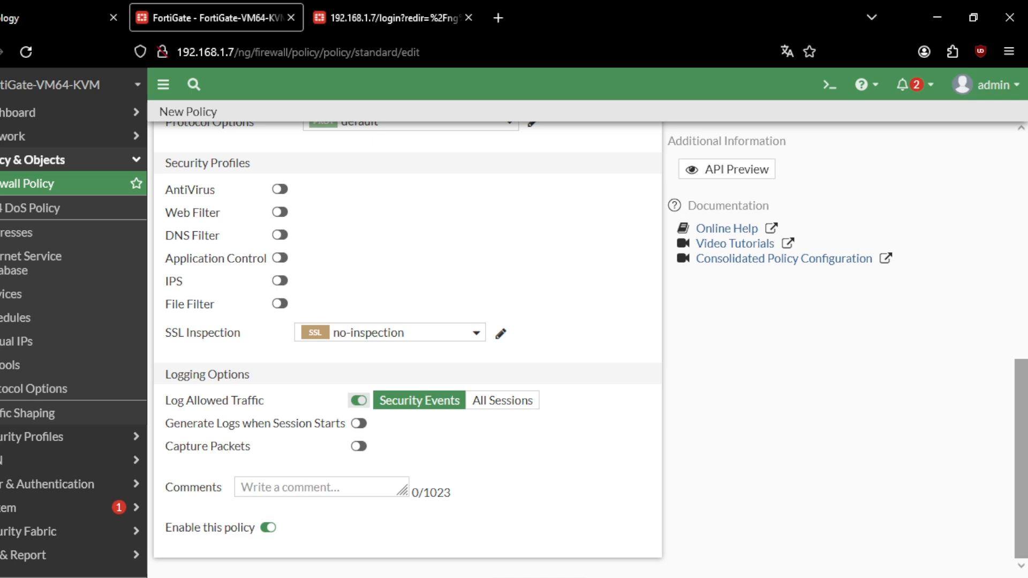
{"action": "left_click_drag", "start_coordinate": [167, 411], "coordinate": [563, 422]}
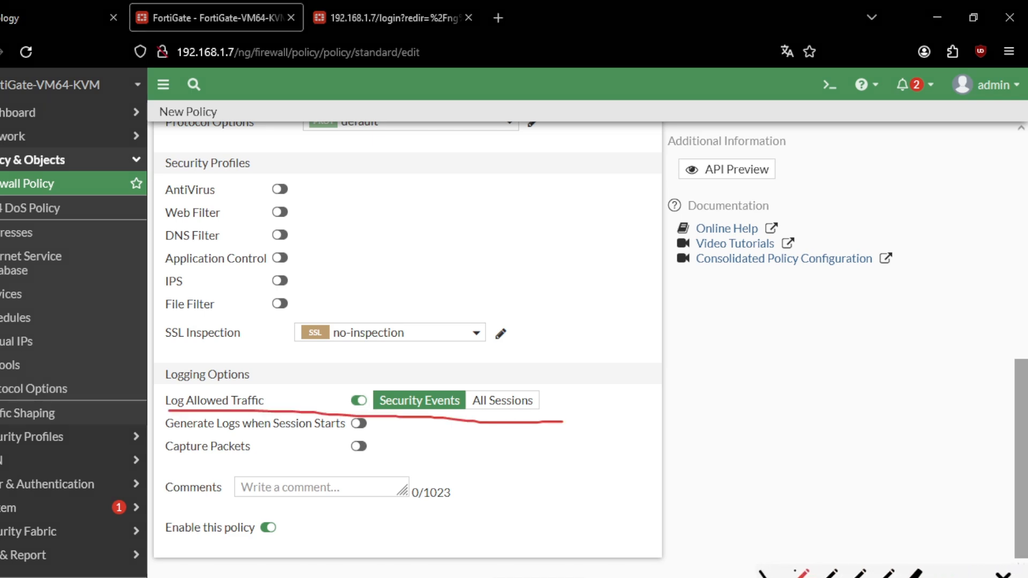
{"action": "left_click_drag", "start_coordinate": [554, 383], "coordinate": [502, 399]}
{"action": "key", "text": "Escape"}
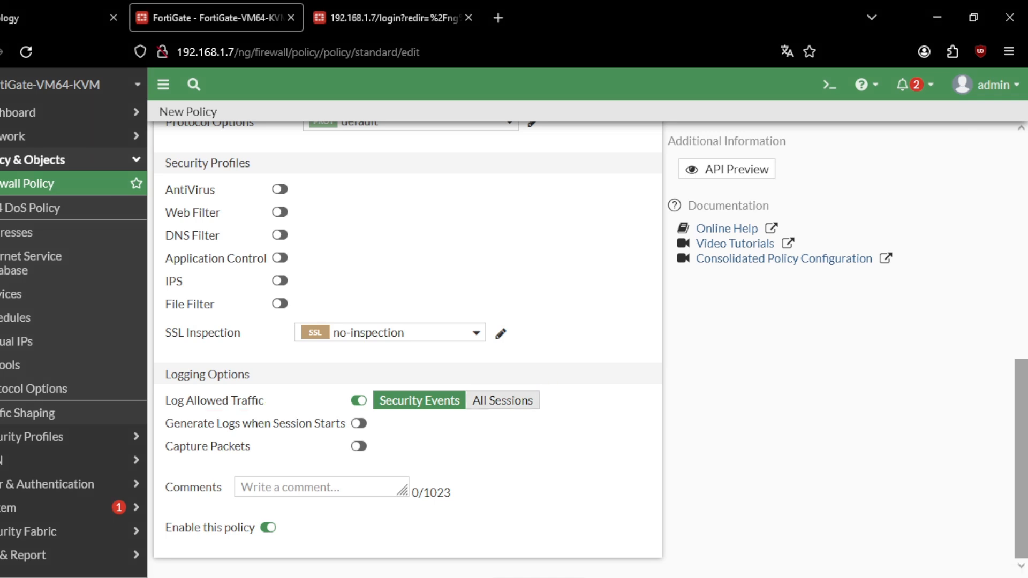
{"action": "left_click", "coordinate": [502, 401]}
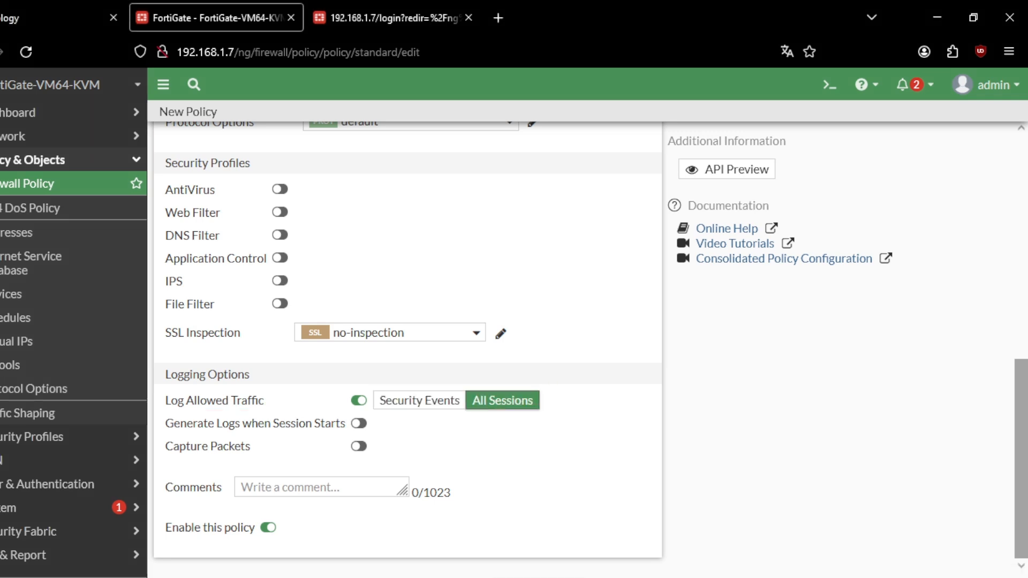
{"action": "scroll", "coordinate": [502, 400], "scroll_direction": "up", "scroll_amount": 7}
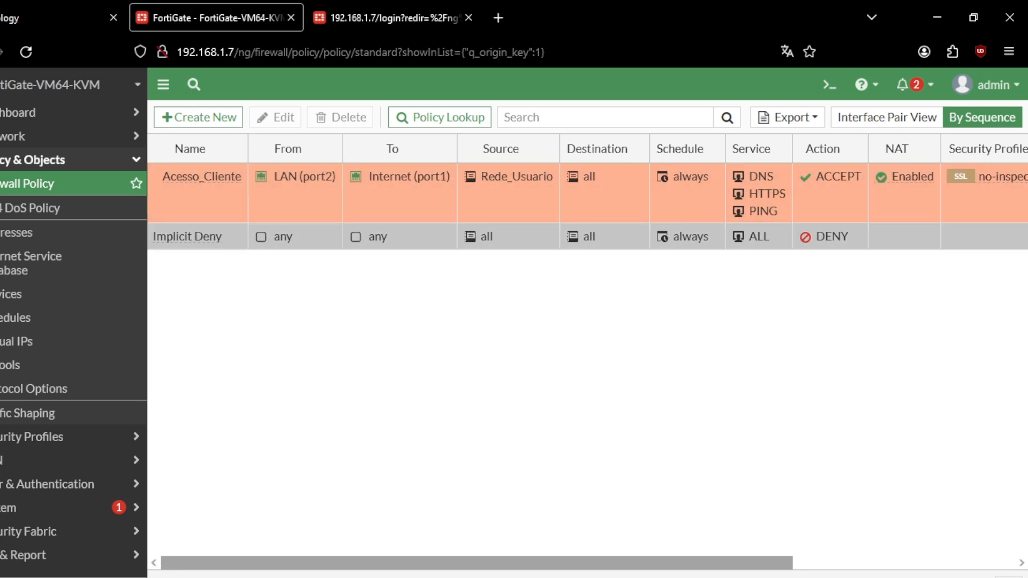
Switch to the Cliente console, stop the running ping to 8.8.8.8 and minimize the terminal
{"action": "key", "text": "alt+Tab"}
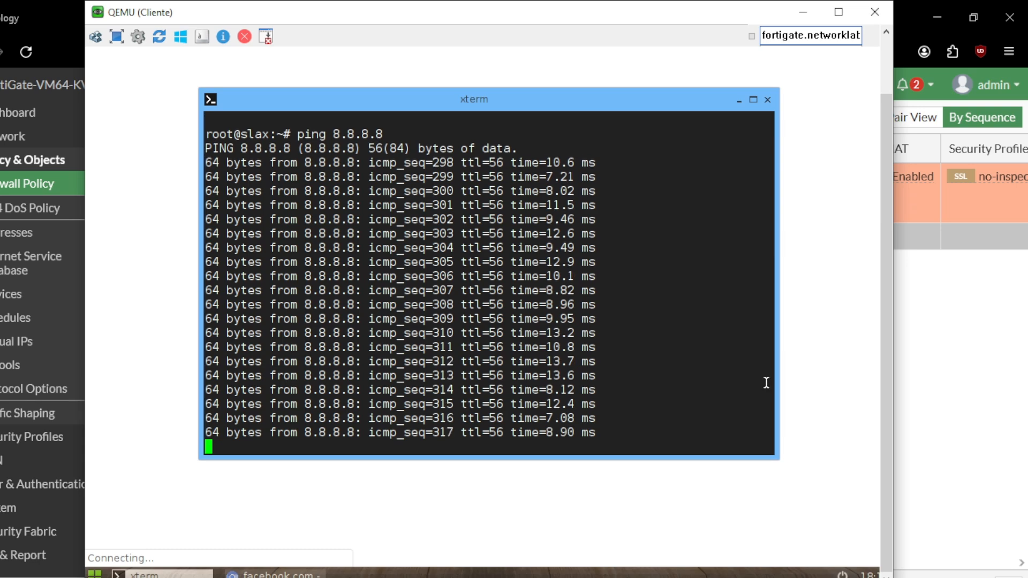
{"action": "key", "text": "ctrl+c"}
{"action": "left_click", "coordinate": [739, 100]}
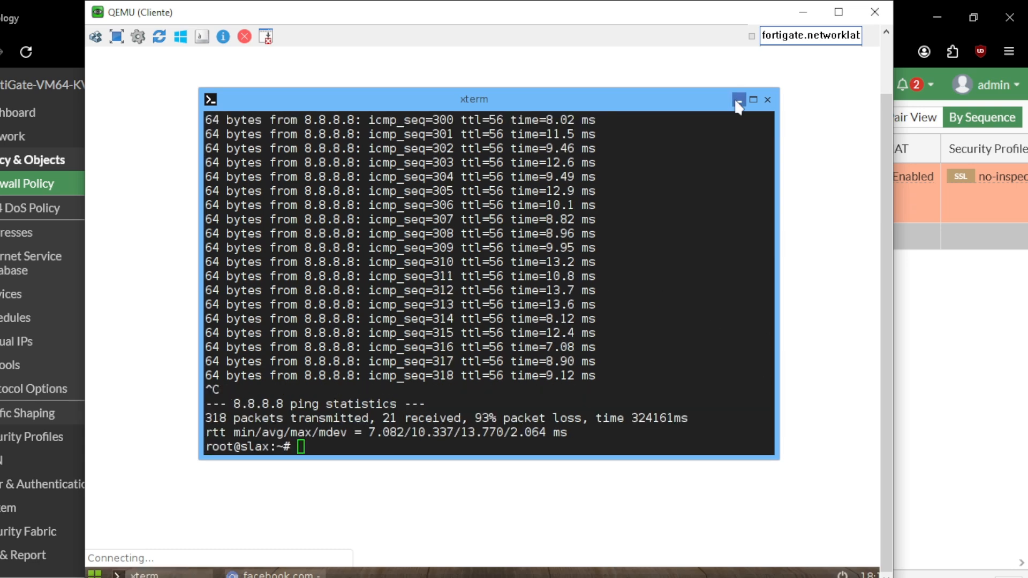
Test web access from the client's browser by loading youtube.com and g1.globo.com in separate tabs
{"action": "key", "text": "ctrl+t"}
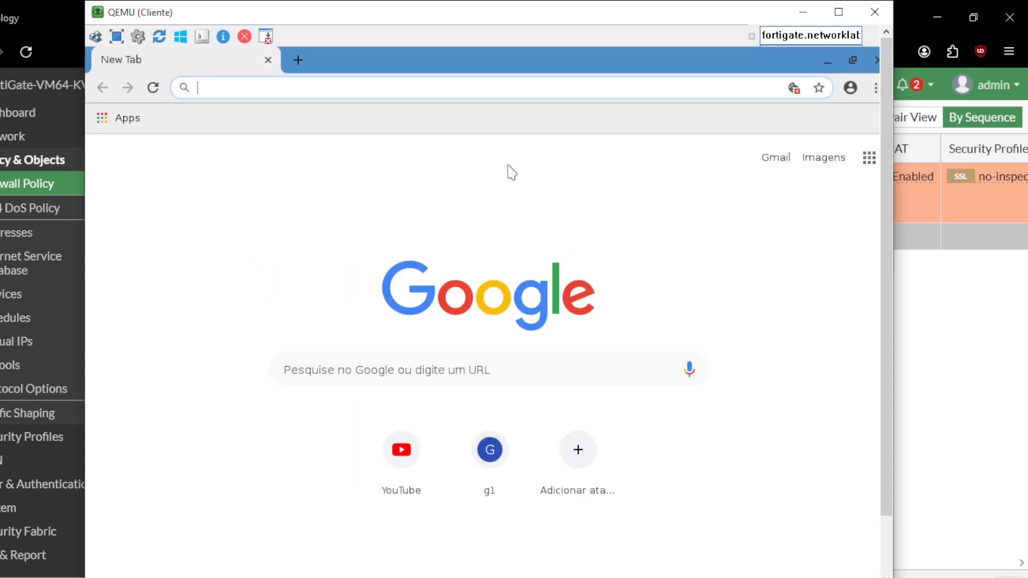
{"action": "type", "text": "you"}
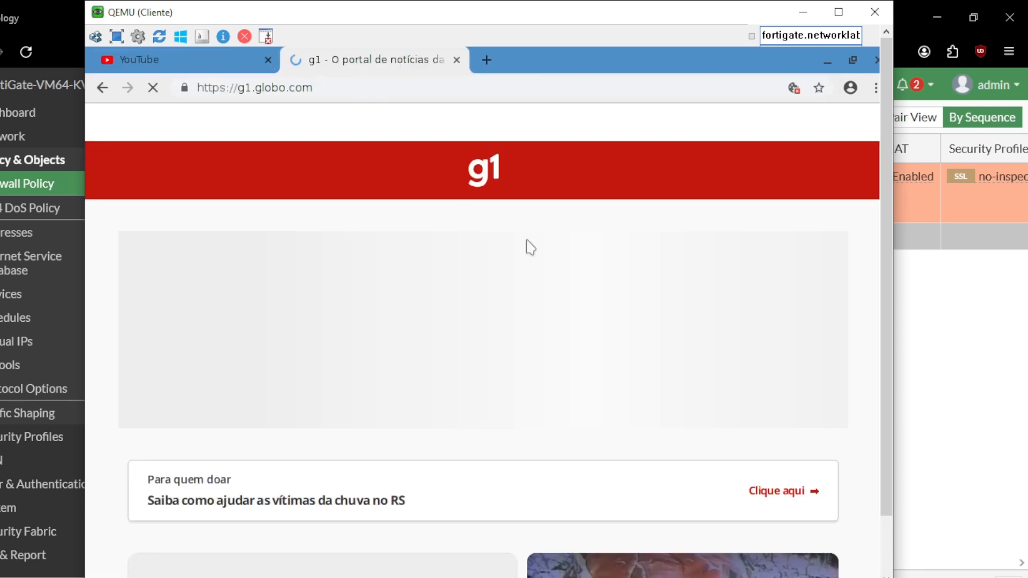
{"action": "scroll", "coordinate": [539, 412], "scroll_direction": "down", "scroll_amount": 5}
{"action": "scroll", "coordinate": [422, 380], "scroll_direction": "down", "scroll_amount": 5}
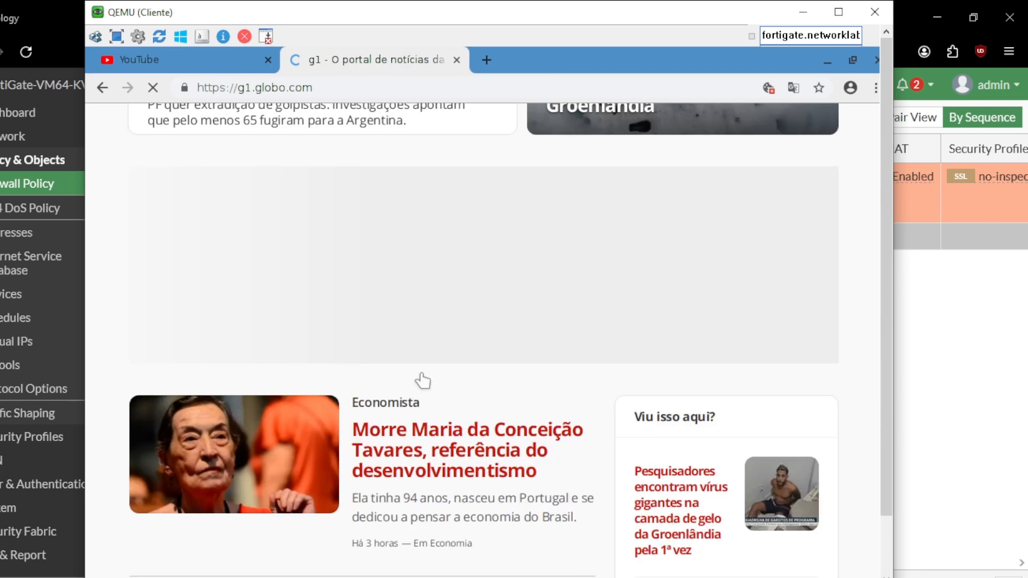
{"action": "scroll", "coordinate": [422, 380], "scroll_direction": "up", "scroll_amount": 6}
{"action": "key", "text": "ctrl+Tab"}
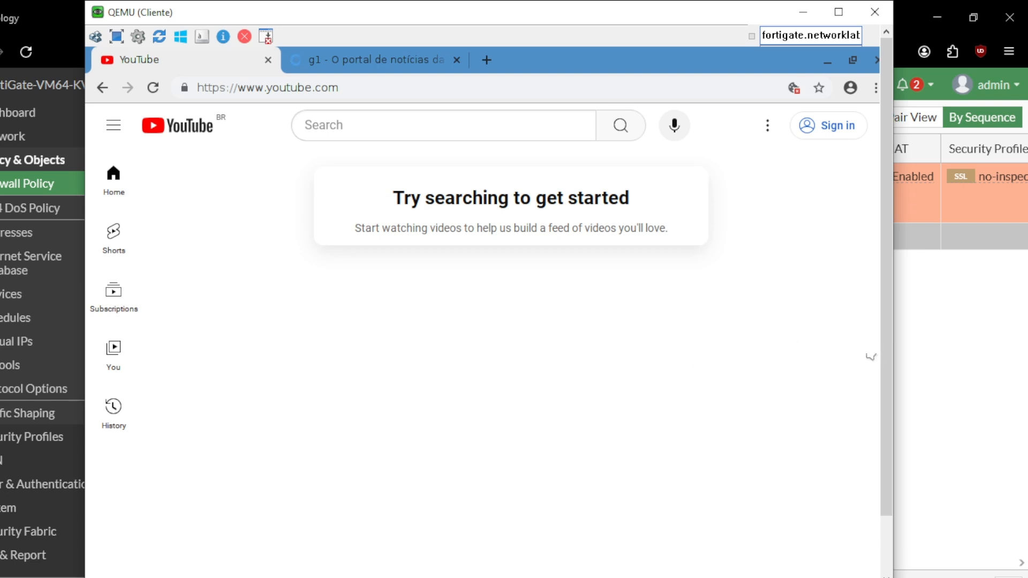
{"action": "left_click", "coordinate": [340, 69]}
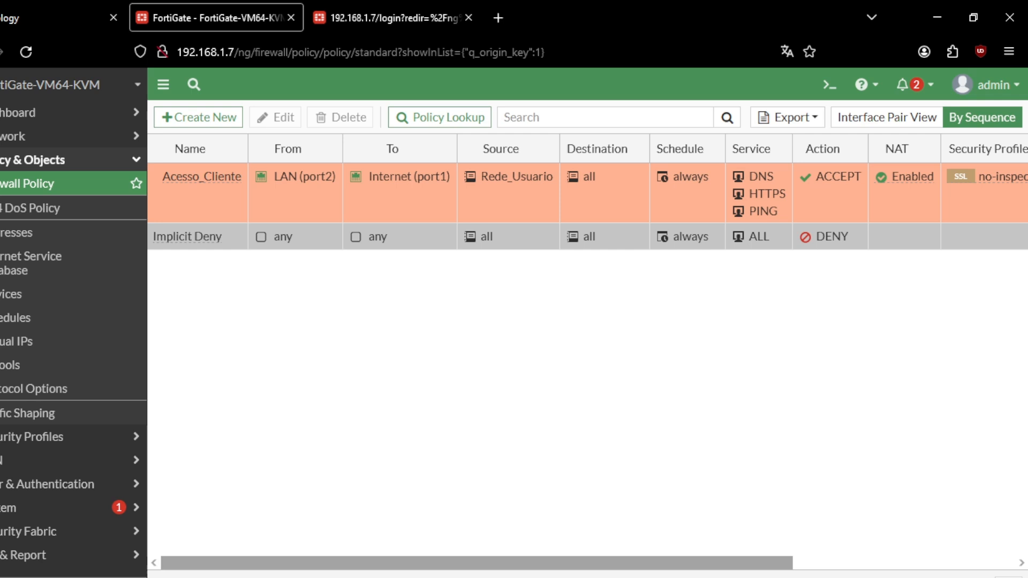
Create a new firewall policy with LAN (port2) as incoming interface and Internet (port1) as outgoing interface
{"action": "mouse_move", "coordinate": [477, 563]}
{"action": "left_mouse_down"}
{"action": "mouse_move", "coordinate": [697, 562]}
{"action": "mouse_move", "coordinate": [477, 563]}
{"action": "left_mouse_up"}
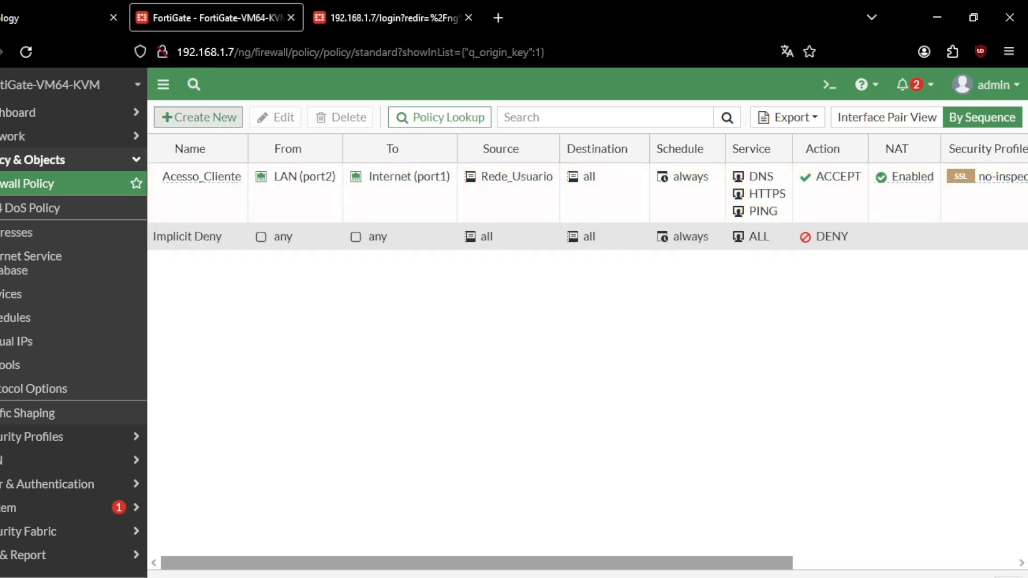
{"action": "left_click", "coordinate": [198, 118]}
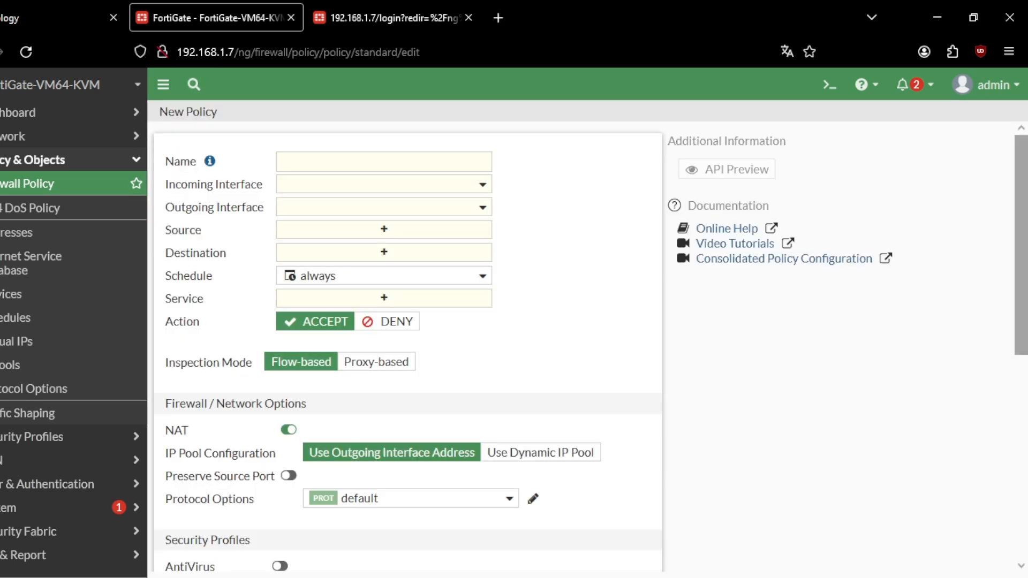
{"action": "left_click", "coordinate": [438, 185]}
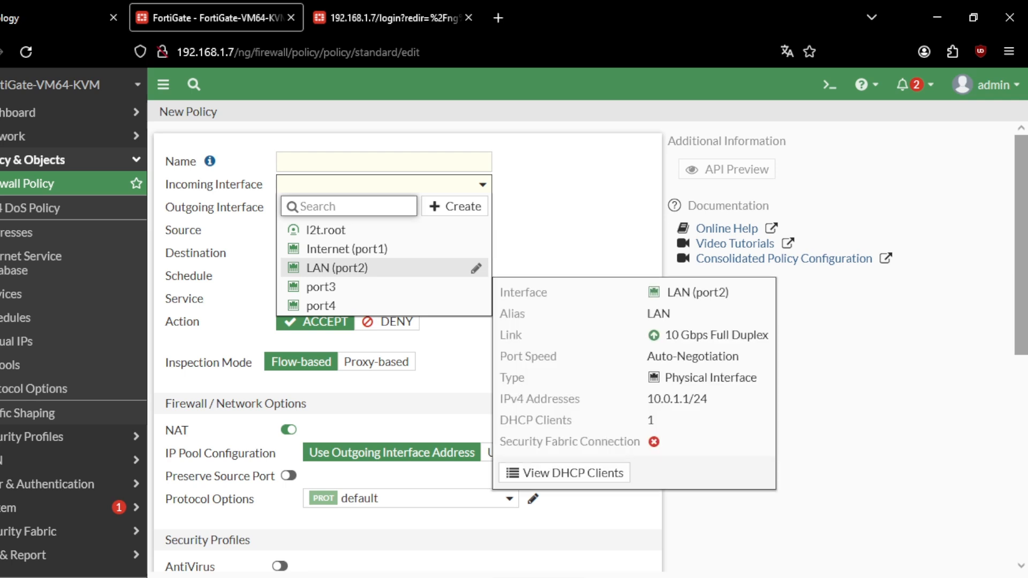
{"action": "left_click", "coordinate": [439, 268]}
{"action": "left_click", "coordinate": [439, 207]}
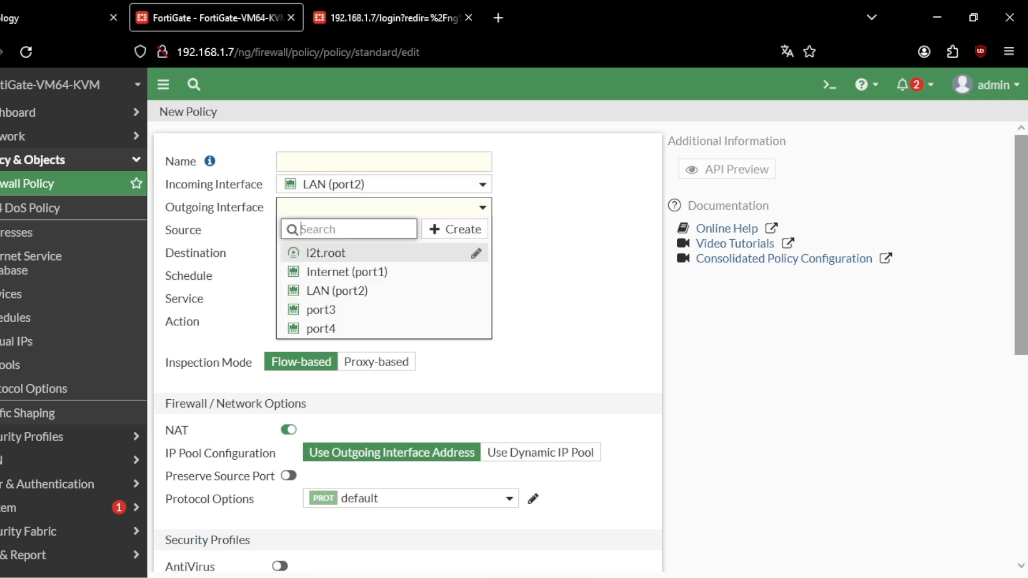
{"action": "left_click", "coordinate": [347, 271]}
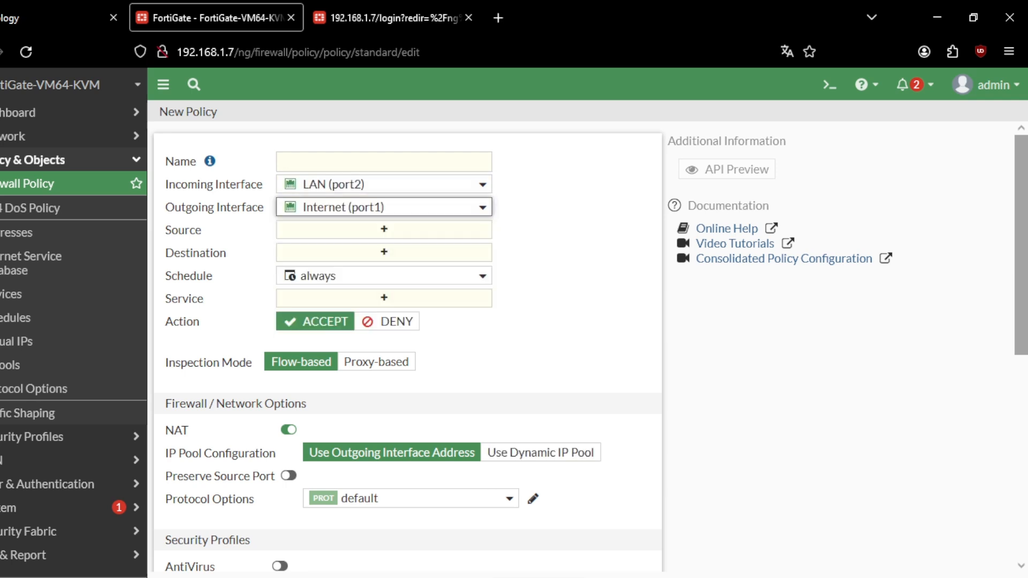
Set the new policy's source to Rede_Usuario and add Facebook as a destination
{"action": "left_click", "coordinate": [384, 229]}
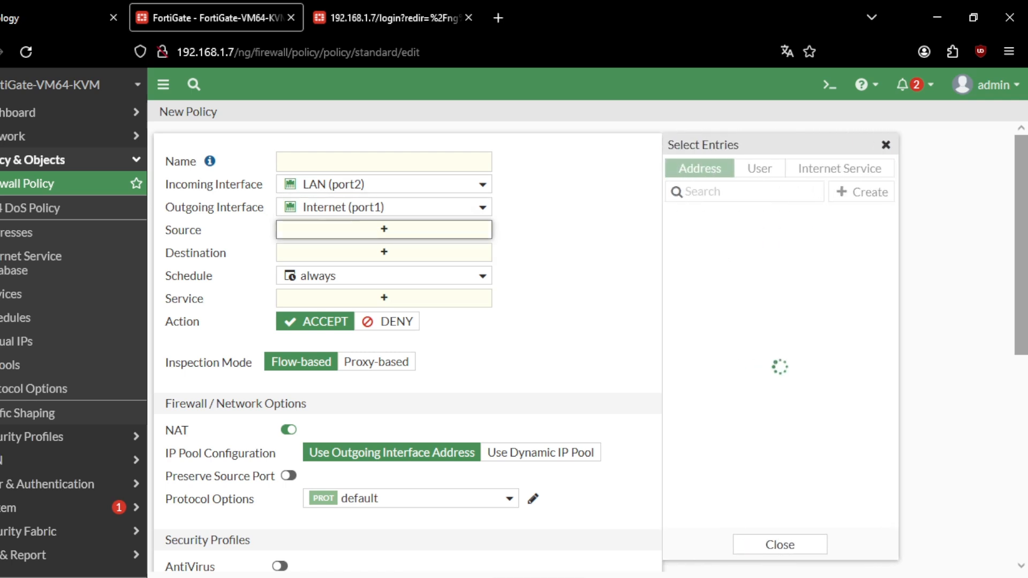
{"action": "left_click", "coordinate": [750, 406]}
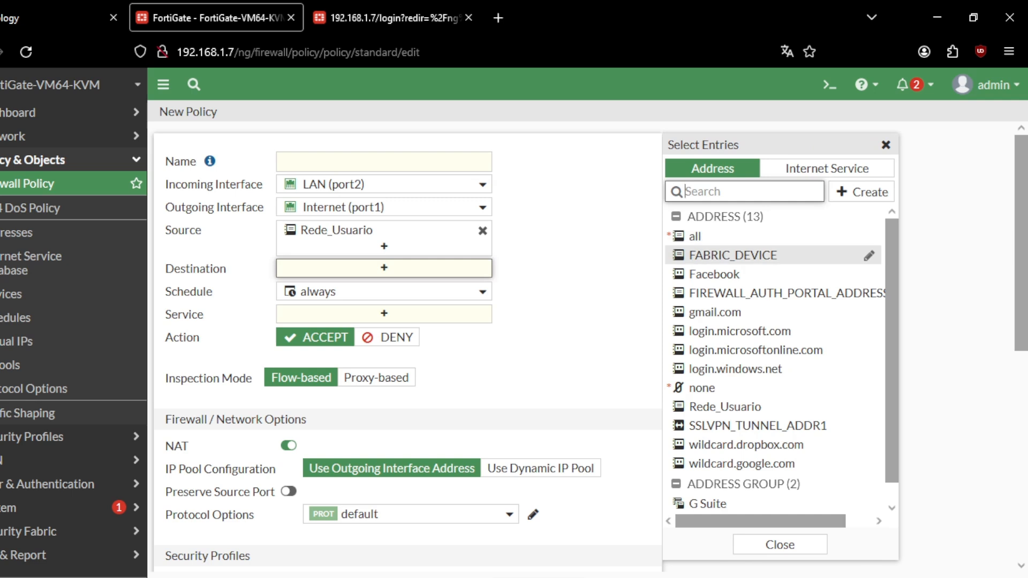
{"action": "left_click", "coordinate": [713, 274]}
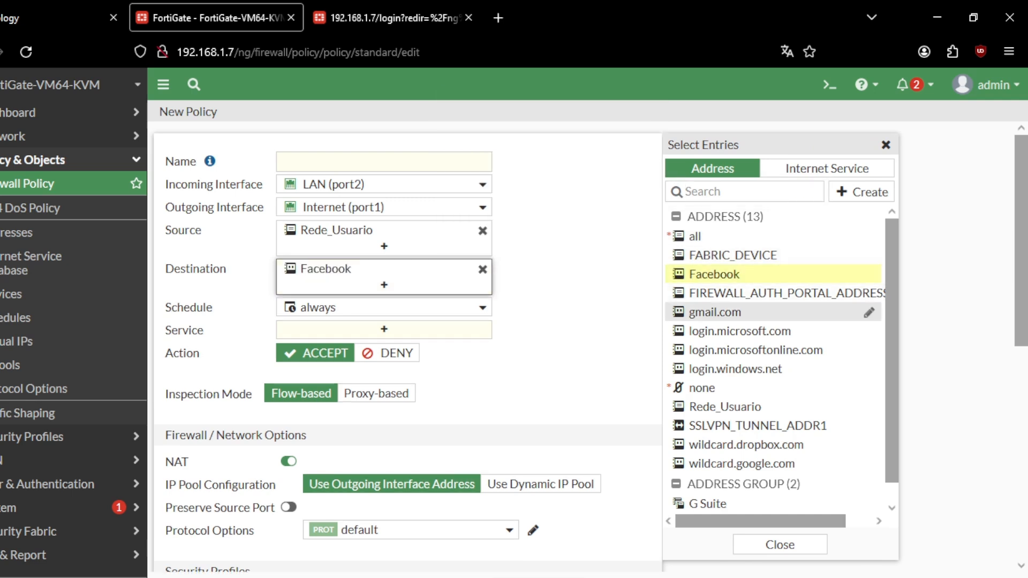
Search the destination addresses for "youtu" and start a new address named YouTube with type FQDN
{"action": "scroll", "coordinate": [717, 312], "scroll_direction": "down", "scroll_amount": 1}
{"action": "type", "text": "youtu"}
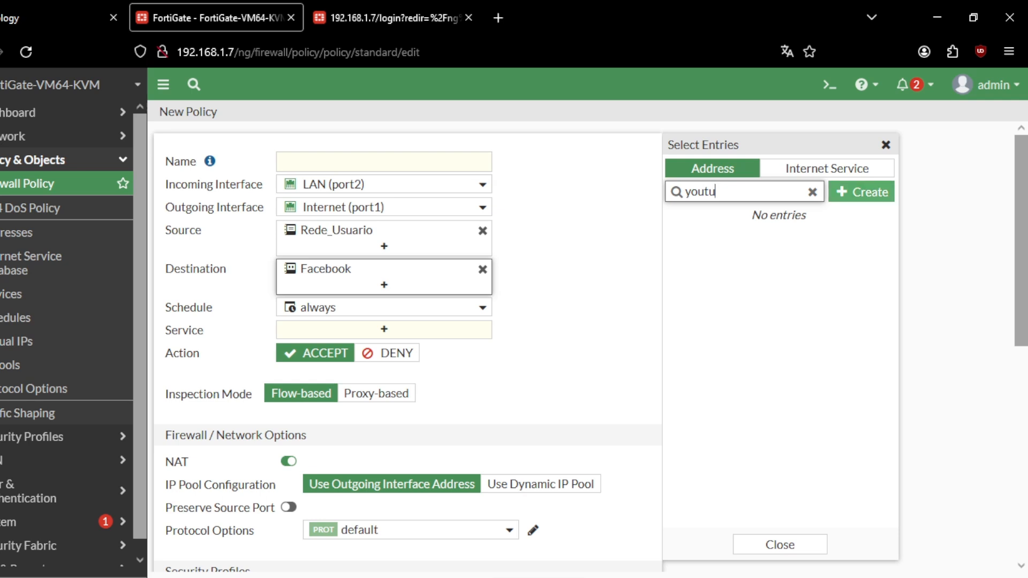
{"action": "left_click", "coordinate": [861, 191]}
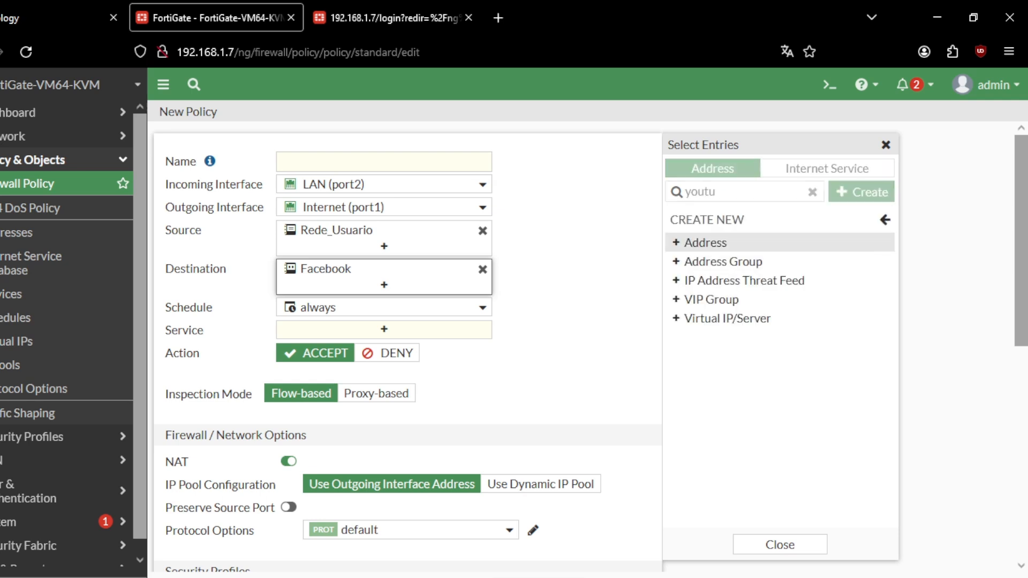
{"action": "left_click", "coordinate": [704, 243]}
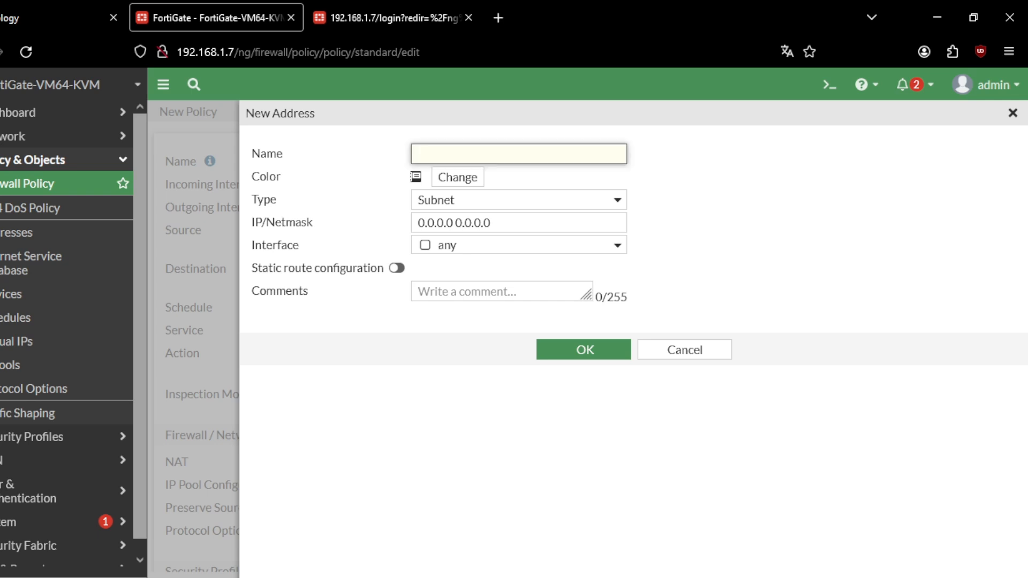
{"action": "type", "text": "YouTube"}
{"action": "left_click", "coordinate": [519, 200]}
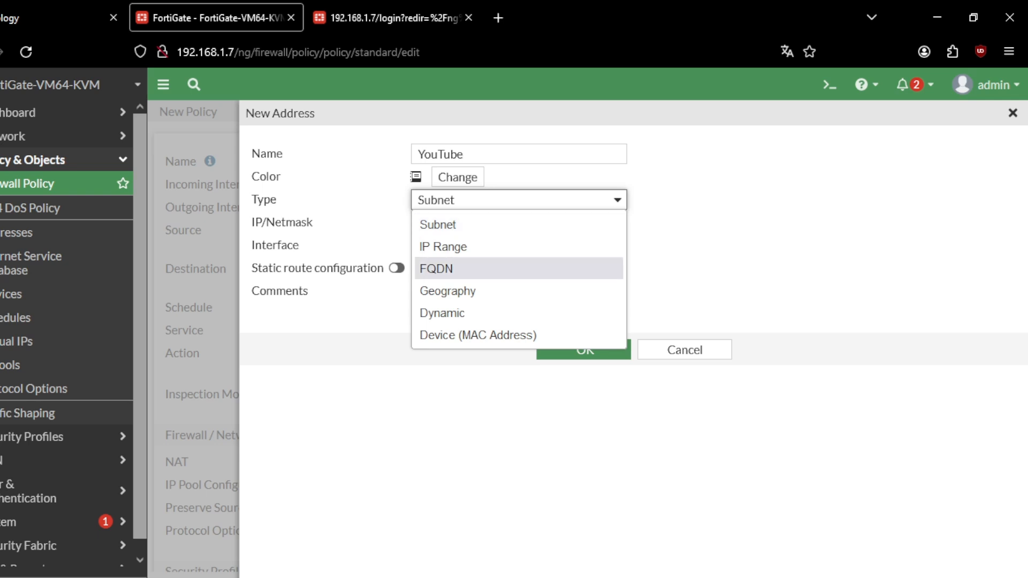
{"action": "left_click", "coordinate": [518, 268]}
Set the YouTube address's FQDN to *youtube.com and save the address
{"action": "left_click", "coordinate": [518, 223]}
{"action": "type", "text": "*"}
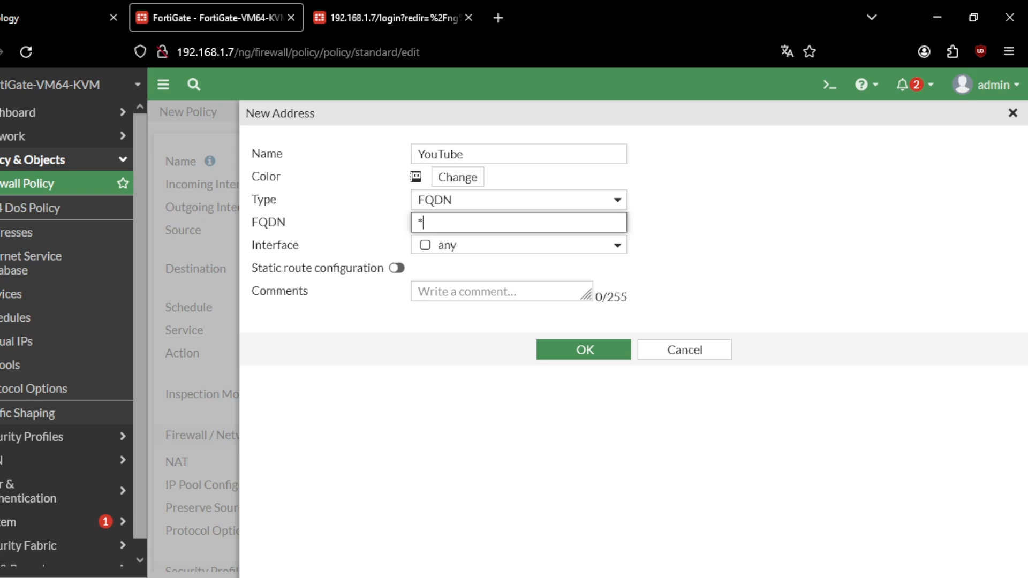
{"action": "type", "text": "youtube.com"}
{"action": "key", "text": "Home"}
{"action": "key", "text": "shift+Right"}
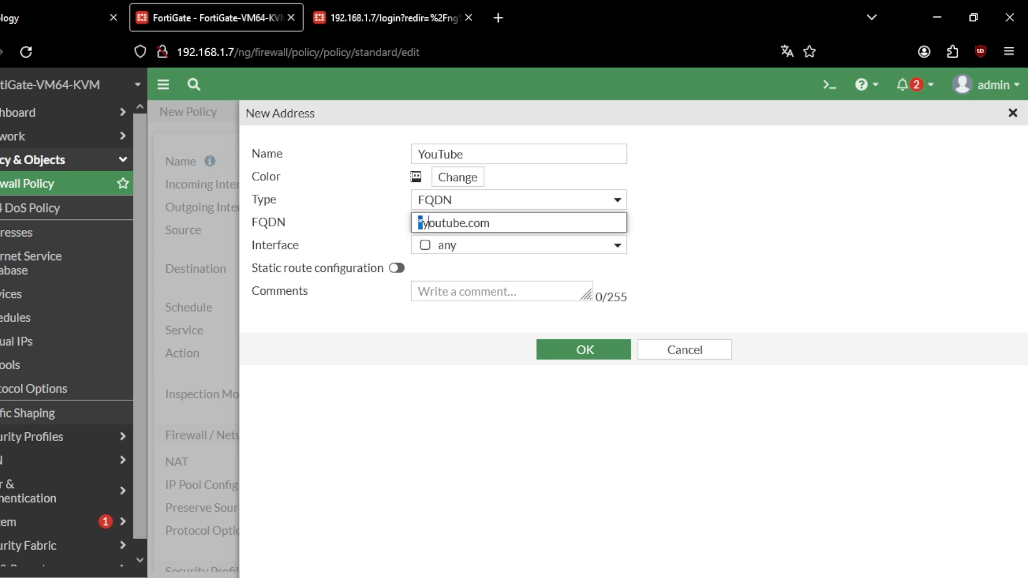
{"action": "key", "text": "End"}
{"action": "key", "text": "ctrl+shift+Left"}
{"action": "key", "text": "ctrl+shift+Left"}
{"action": "key", "text": "ctrl+shift+Left"}
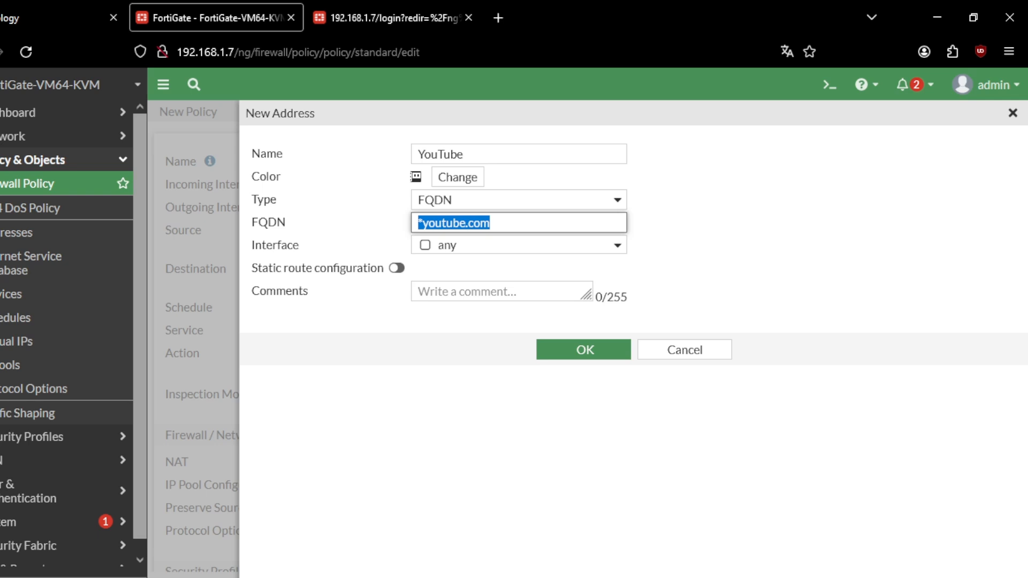
{"action": "key", "text": "Tab"}
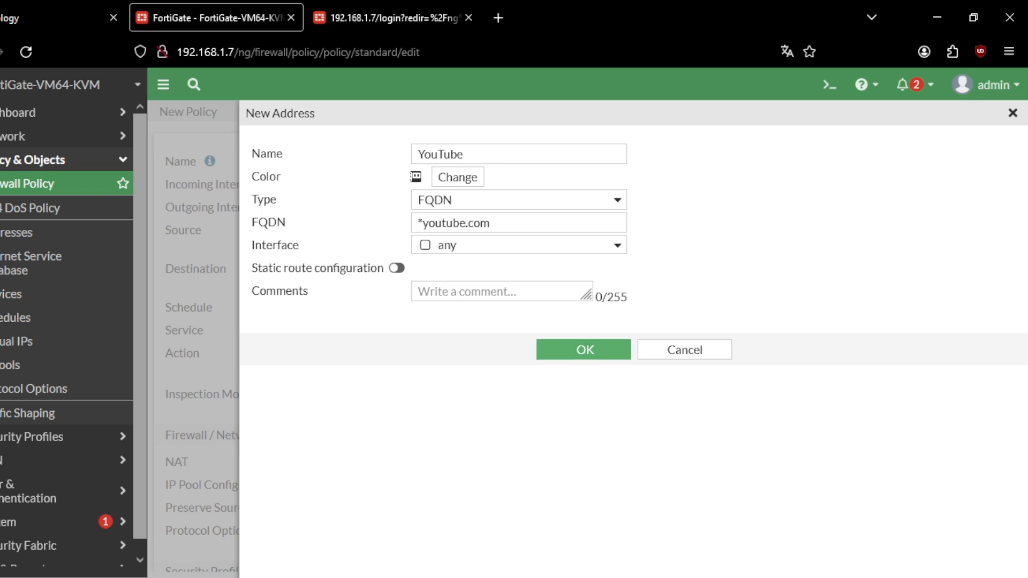
{"action": "left_click", "coordinate": [584, 350]}
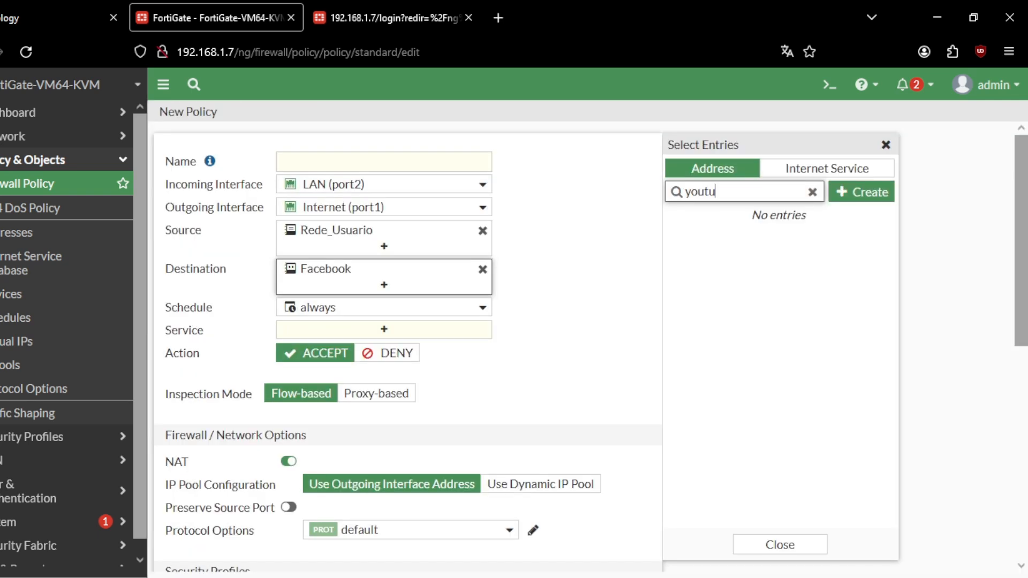
Find the YouTube address among the destination entries and add it to the policy alongside Facebook
{"action": "key", "text": "BackSpace"}
{"action": "key", "text": "BackSpace"}
{"action": "key", "text": "BackSpace"}
{"action": "key", "text": "BackSpace"}
{"action": "key", "text": "BackSpace"}
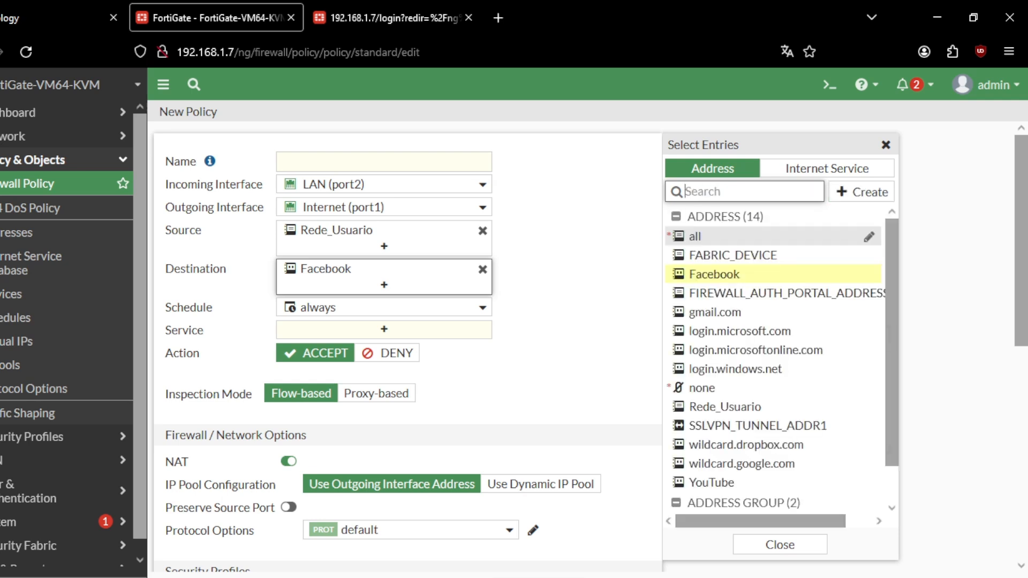
{"action": "type", "text": "You"}
{"action": "left_click", "coordinate": [739, 236]}
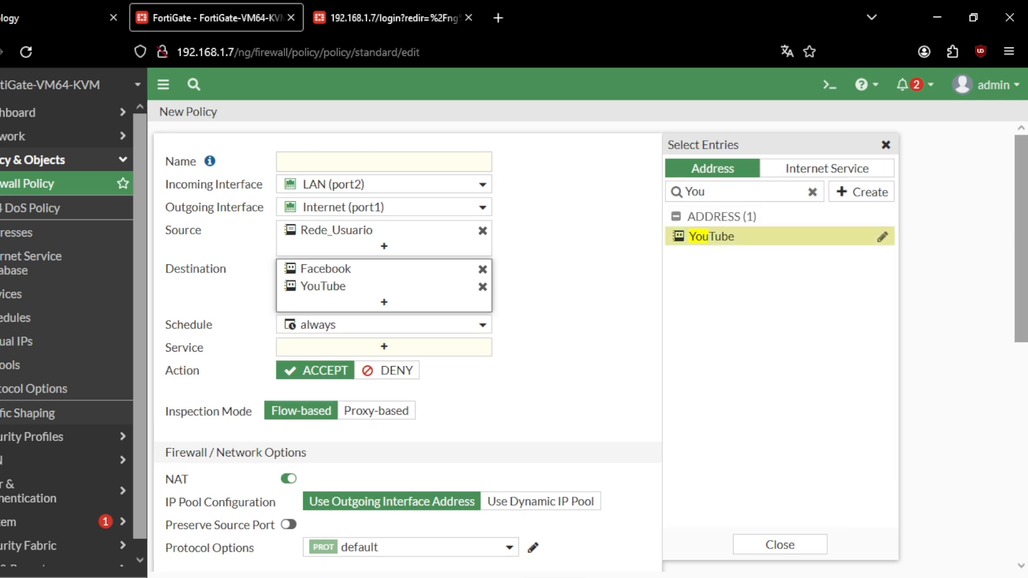
{"action": "left_click", "coordinate": [885, 145]}
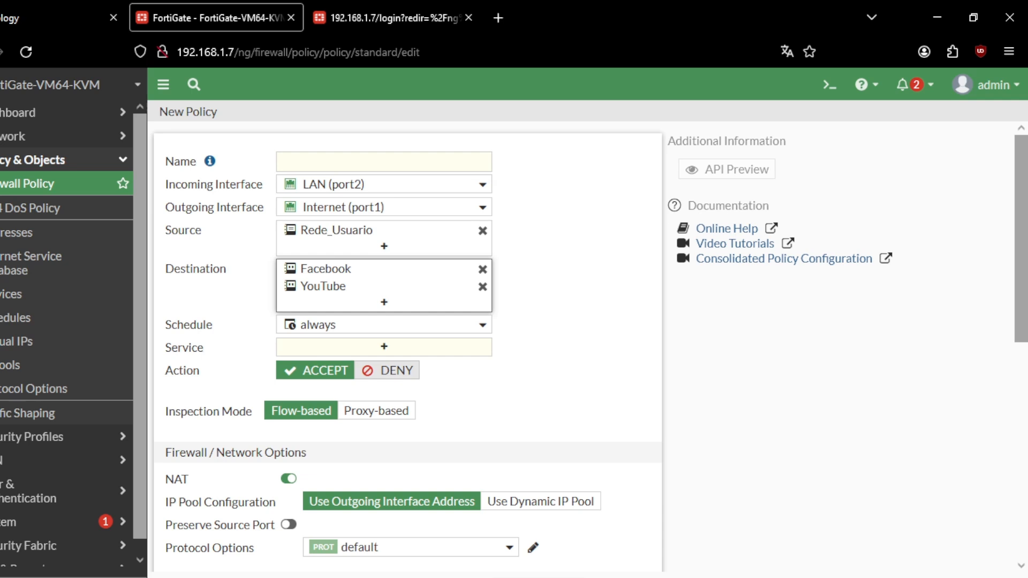
Set the new policy's action to DENY and its service to ALL
{"action": "left_click", "coordinate": [387, 371]}
{"action": "left_click", "coordinate": [383, 346]}
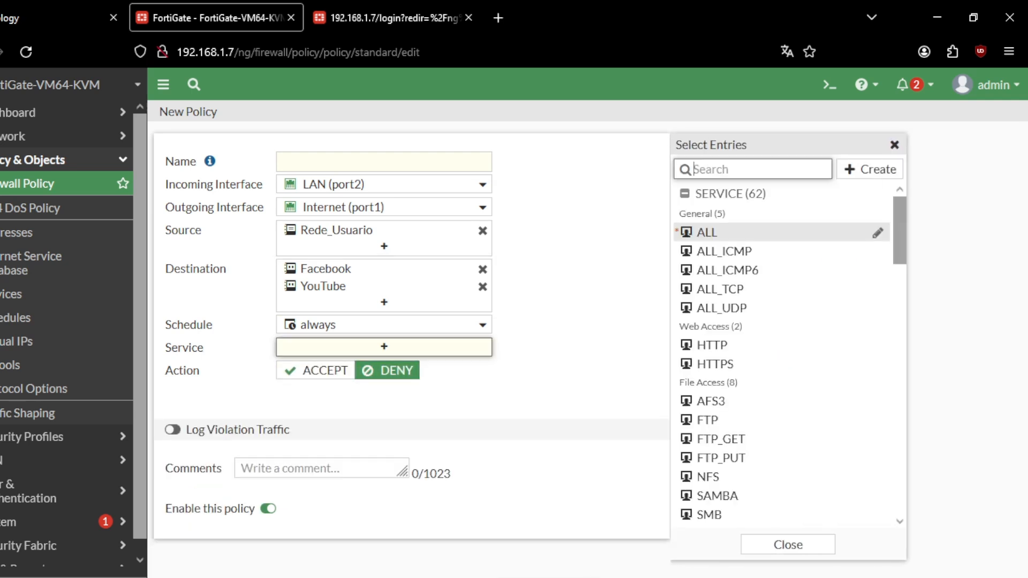
{"action": "left_click", "coordinate": [706, 232]}
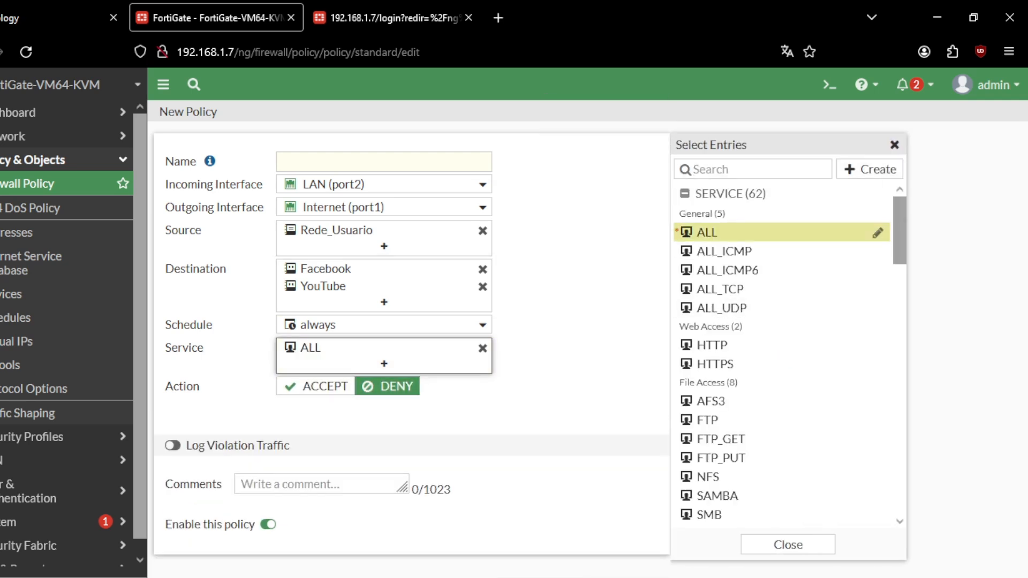
{"action": "left_click", "coordinate": [894, 145]}
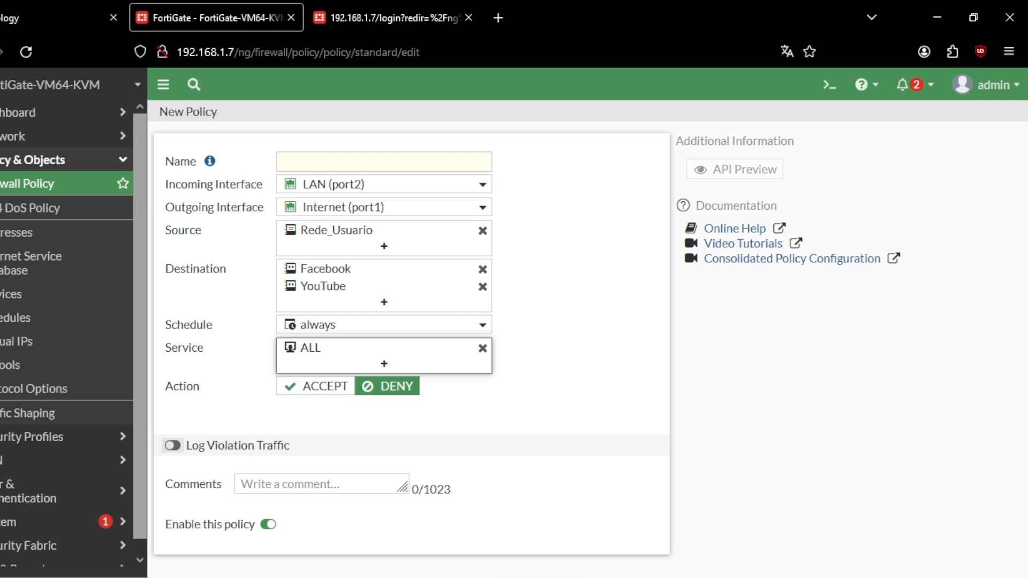
Enable Log Violation Traffic, name the policy Block_Youtube and save it
{"action": "left_click", "coordinate": [173, 446]}
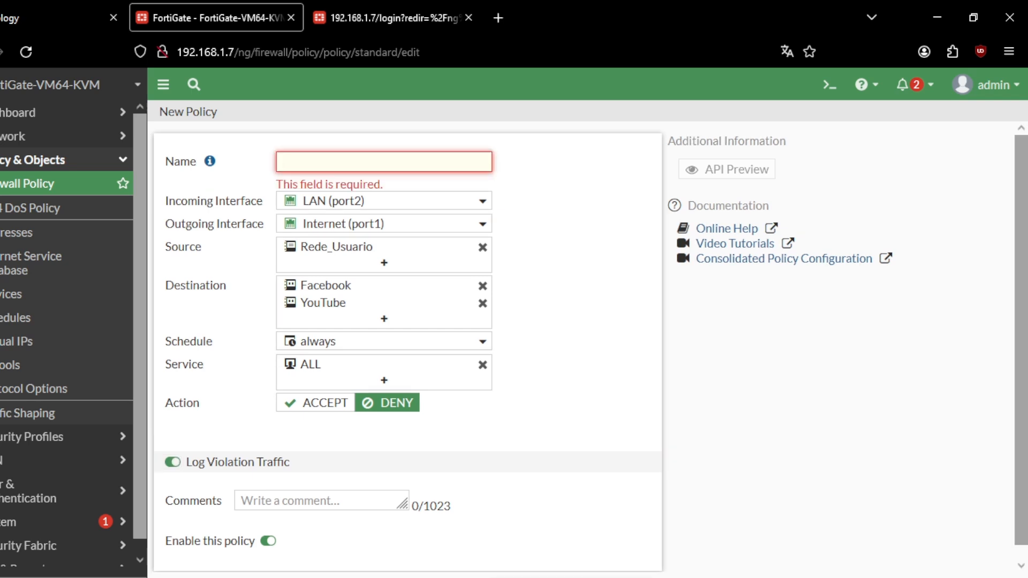
{"action": "type", "text": "Block_Youtube"}
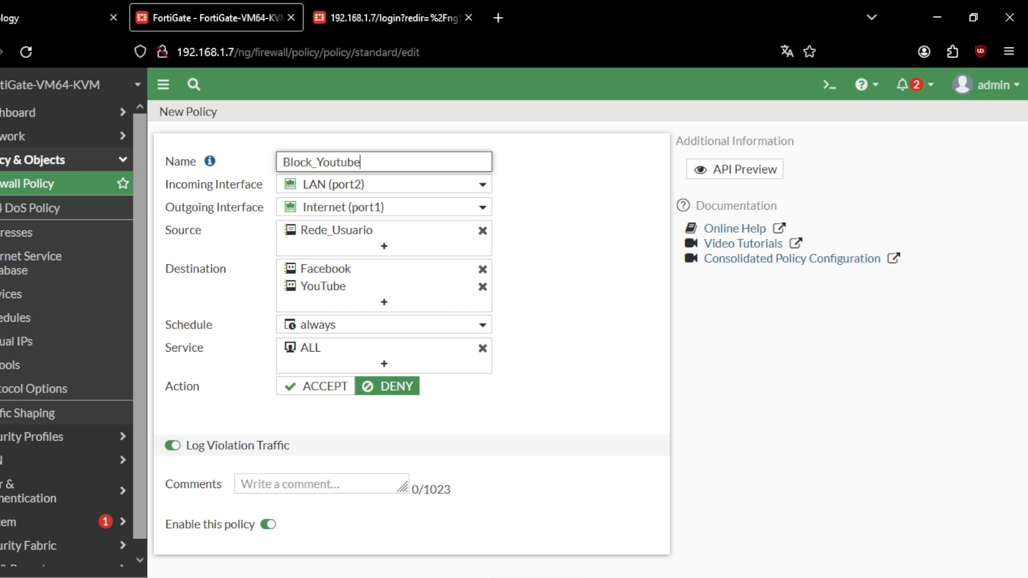
{"action": "key", "text": "Return"}
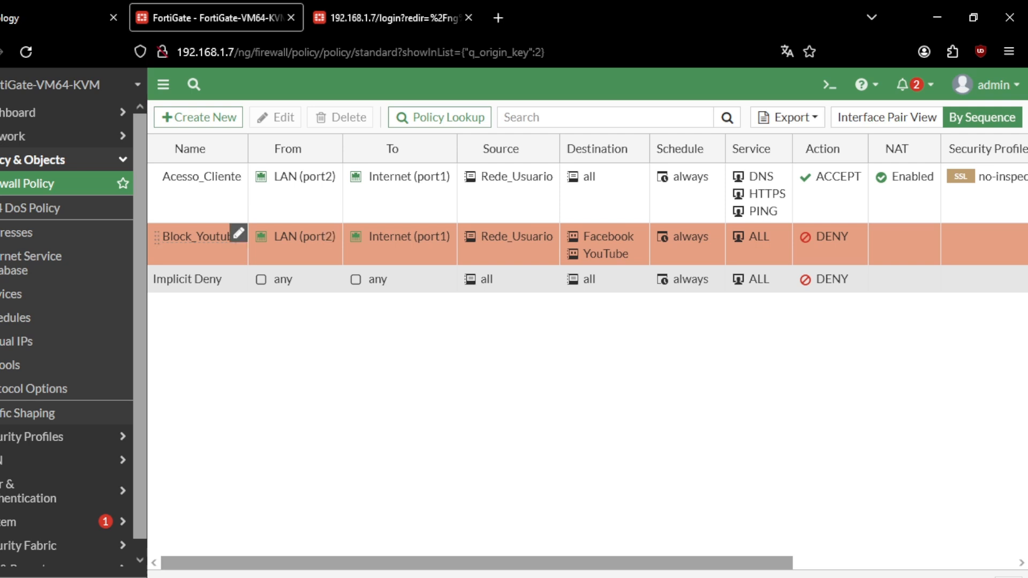
Move the Block_Youtube policy above Acesso_Cliente in the policy sequence
{"action": "left_click_drag", "start_coordinate": [157, 238], "coordinate": [157, 179]}
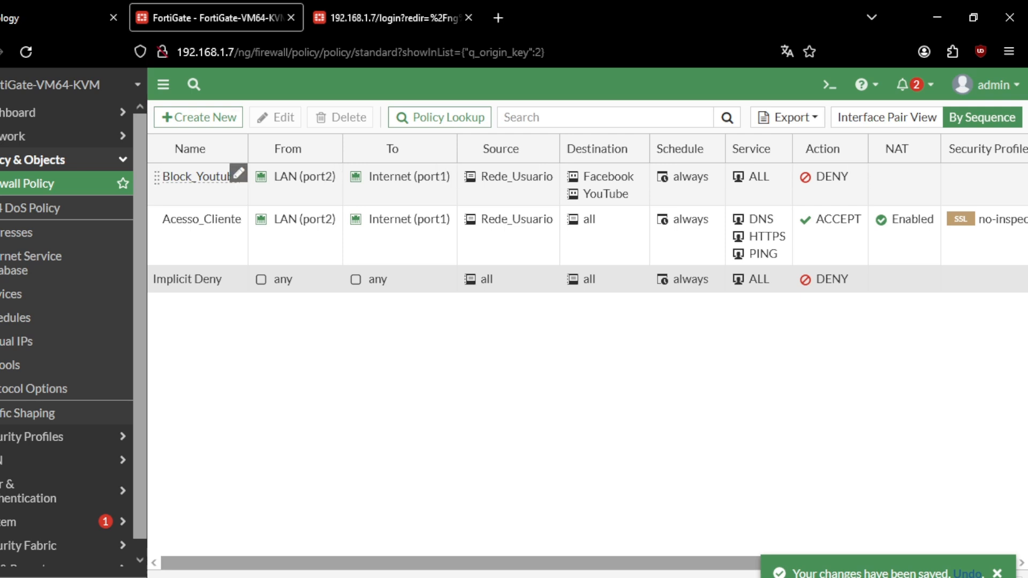
{"action": "mouse_move", "coordinate": [517, 176]}
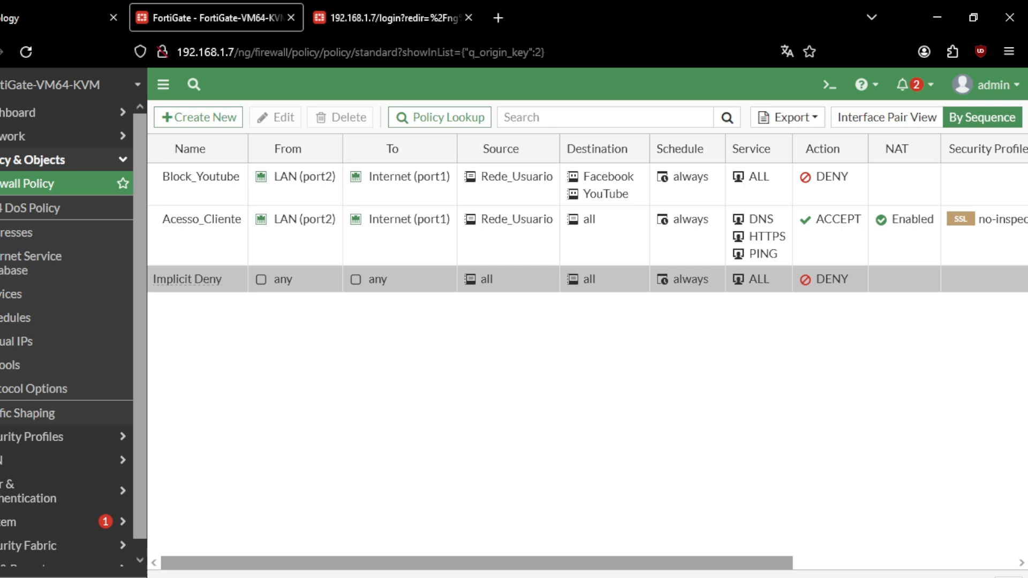
Switch to the Cliente console and test the block by requesting YouTube and facebook.com in separate browser tabs
{"action": "key", "text": "alt+Tab"}
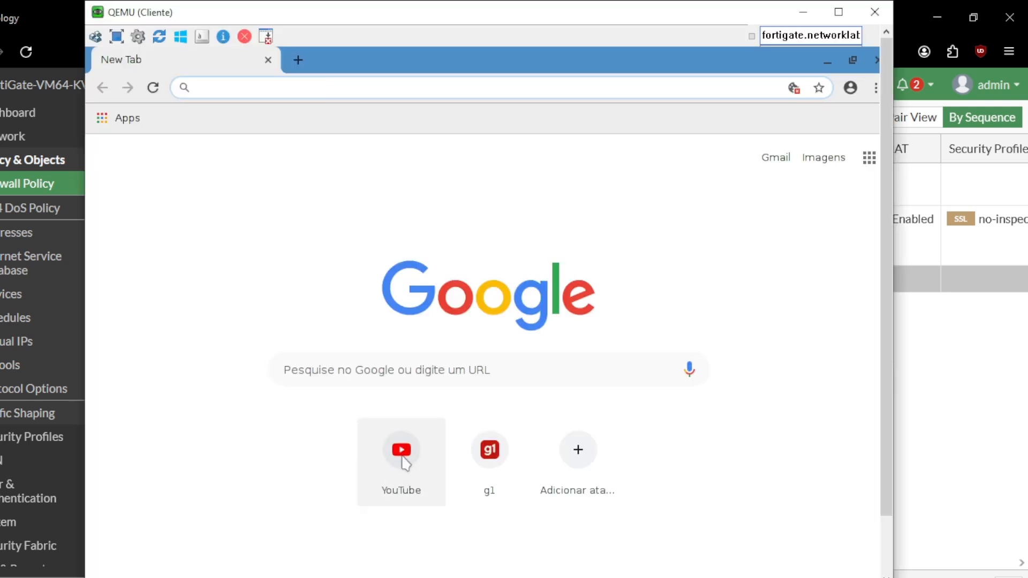
{"action": "left_click", "coordinate": [402, 461]}
{"action": "left_click", "coordinate": [298, 59]}
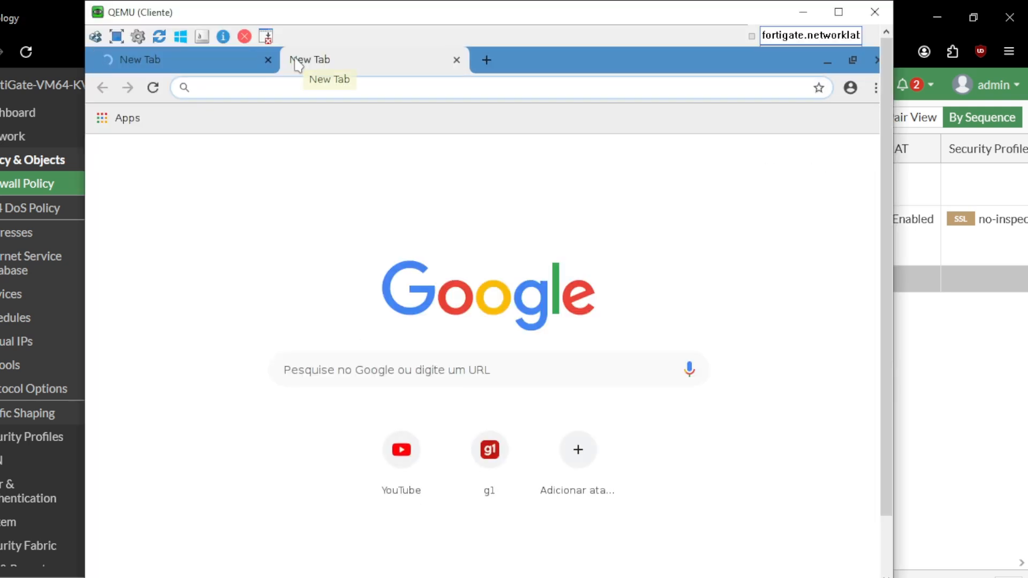
{"action": "type", "text": "facebook"}
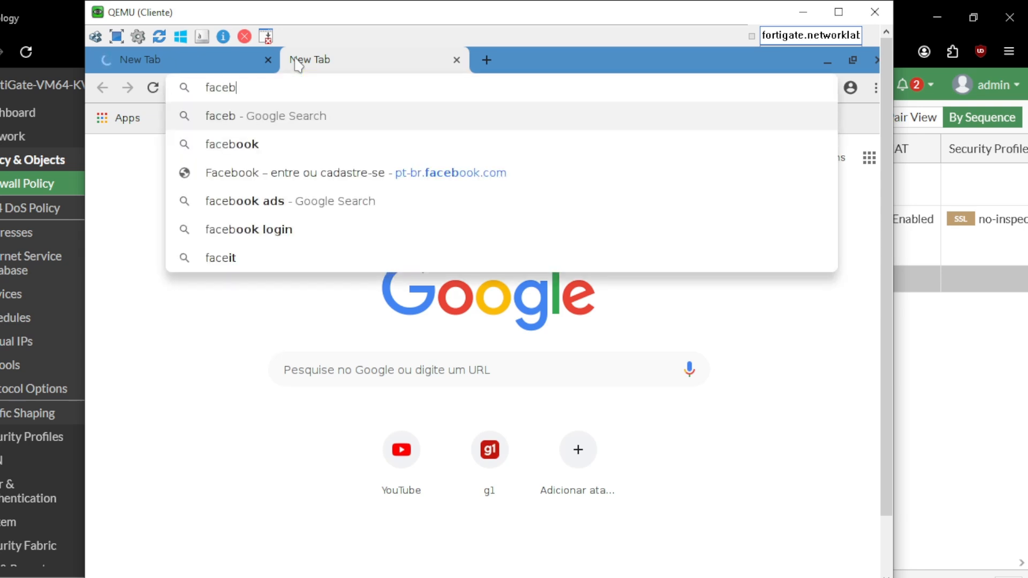
{"action": "key", "text": "Return"}
Load fortinet.com/br in a third tab for comparison, then recheck the YouTube and Facebook tabs
{"action": "left_click", "coordinate": [493, 60]}
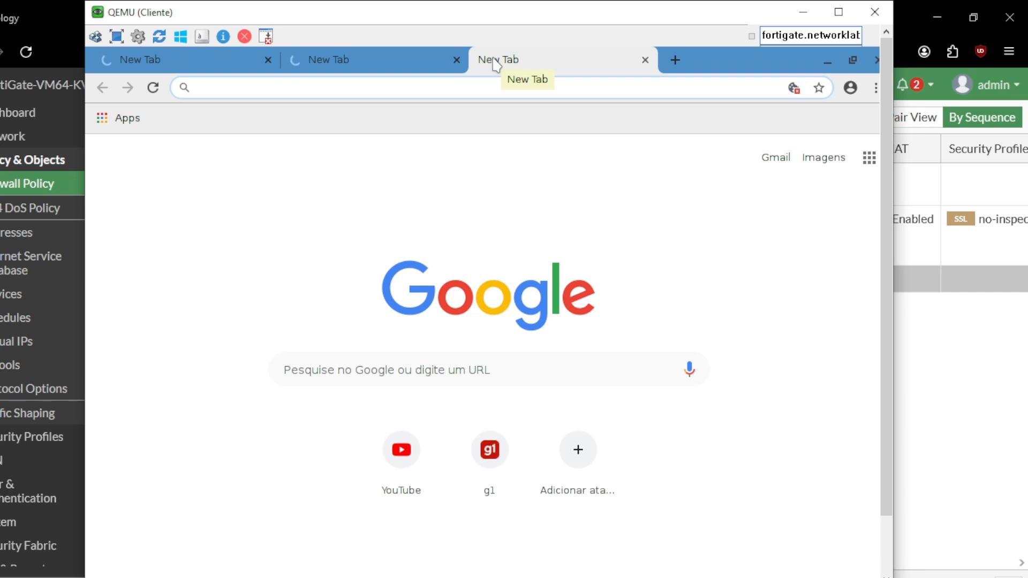
{"action": "type", "text": "fortinet.com/br"}
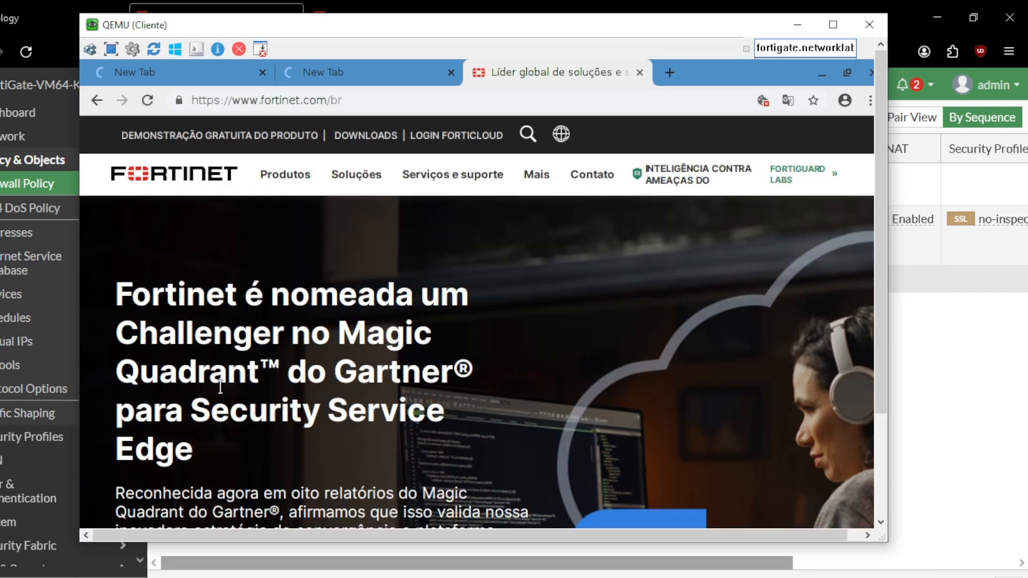
{"action": "left_click", "coordinate": [122, 80]}
{"action": "left_click", "coordinate": [374, 76]}
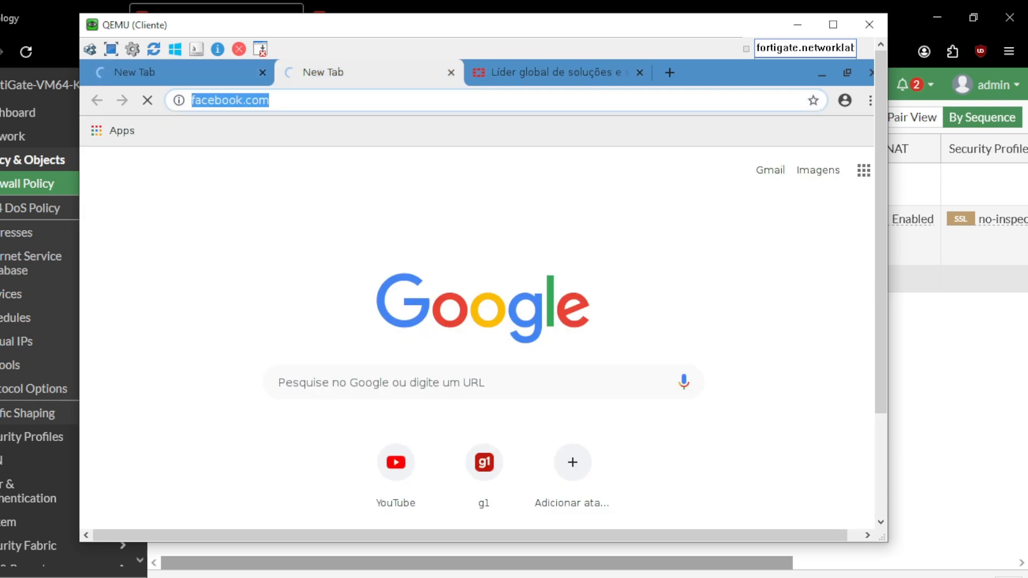
{"action": "left_click", "coordinate": [204, 80]}
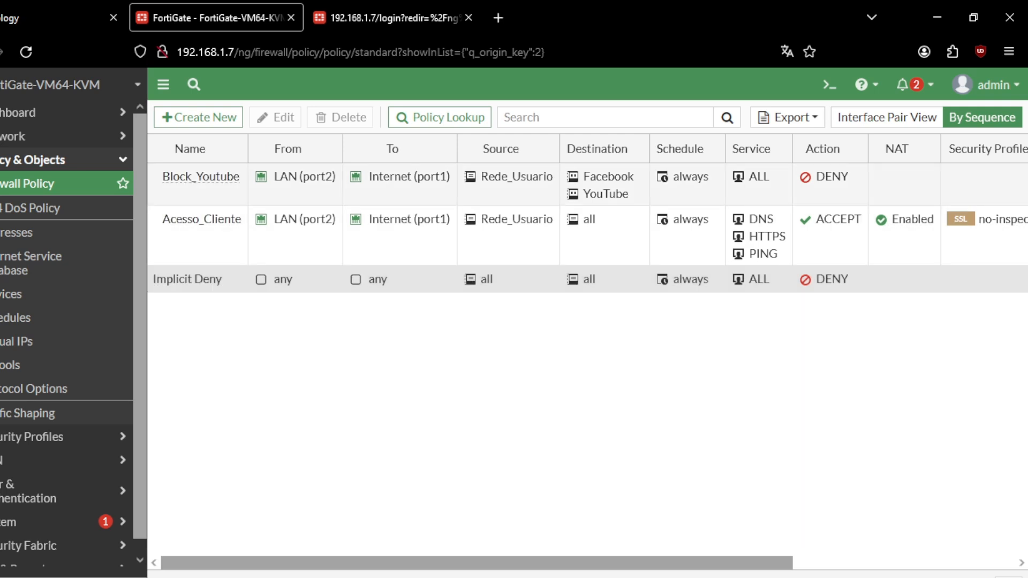
Show the matching logs for the Block_Youtube policy and review the Facebook and YouTube entries
{"action": "right_click", "coordinate": [905, 175]}
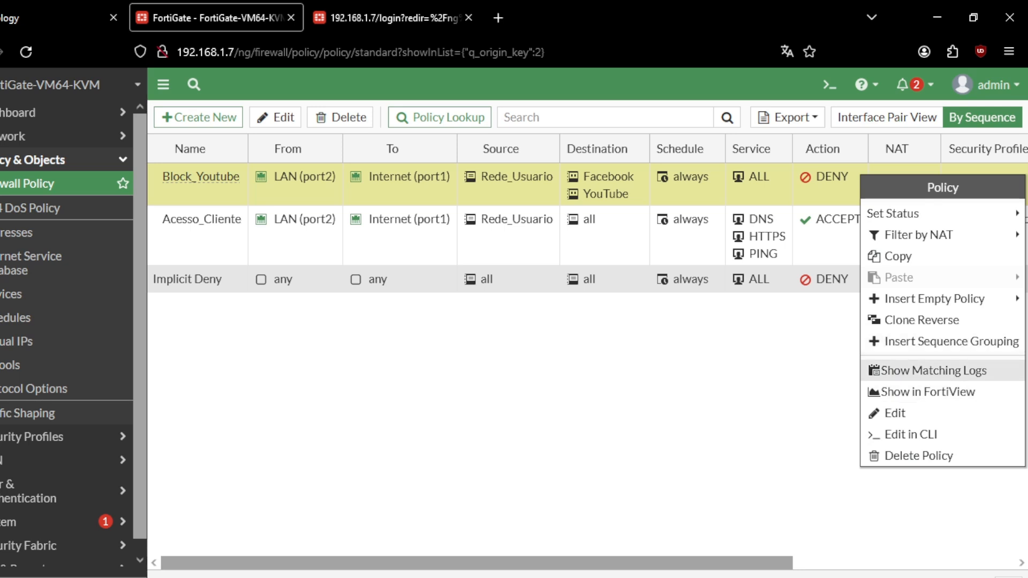
{"action": "left_click", "coordinate": [926, 371]}
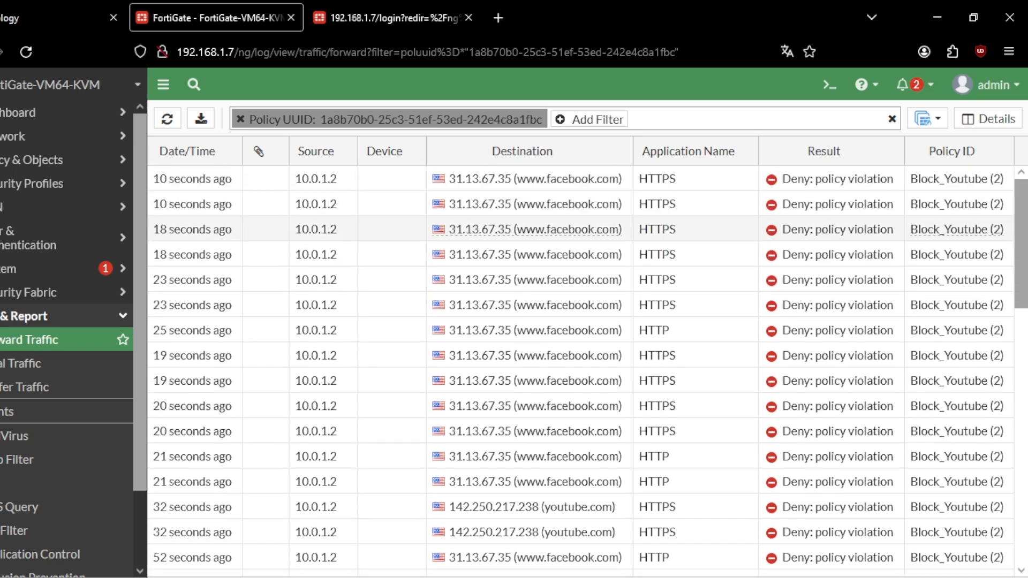
{"action": "scroll", "coordinate": [587, 371], "scroll_direction": "down", "scroll_amount": 5}
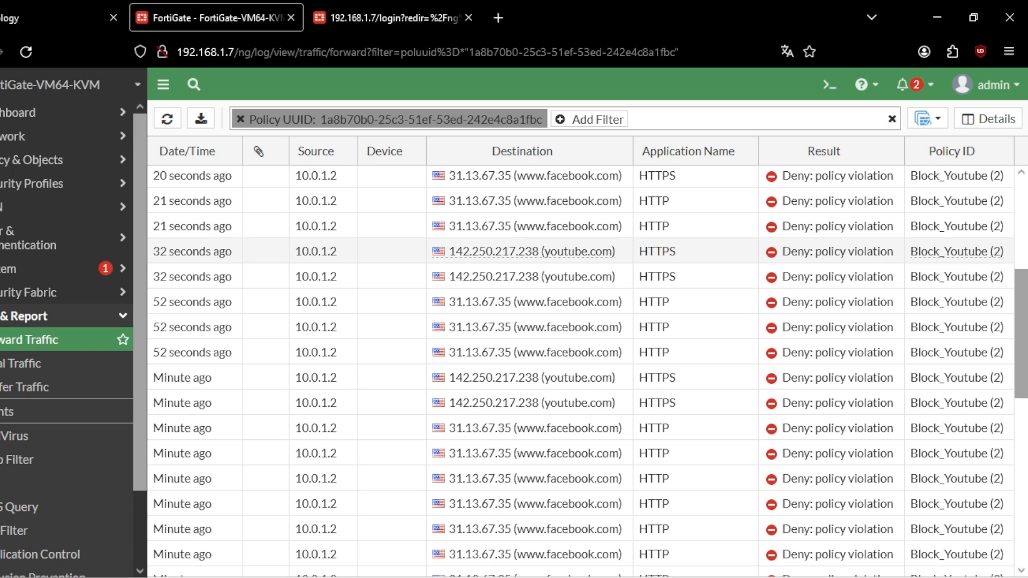
{"action": "scroll", "coordinate": [587, 301], "scroll_direction": "down", "scroll_amount": 1}
Return to the firewall policies, show the matching logs for Acesso_Cliente and review the destinations and results of its traffic
{"action": "left_click", "coordinate": [37, 160]}
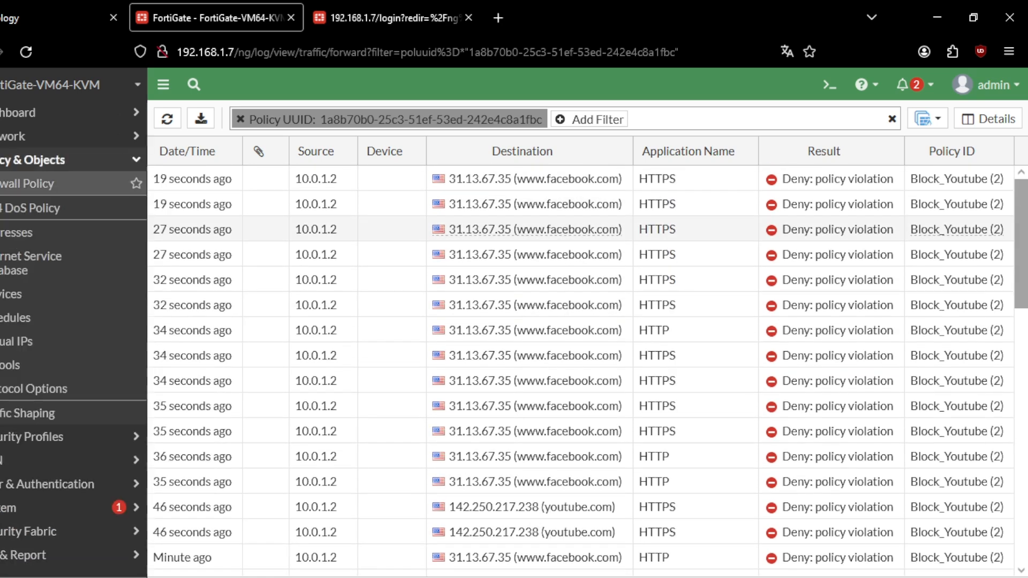
{"action": "left_click", "coordinate": [32, 184]}
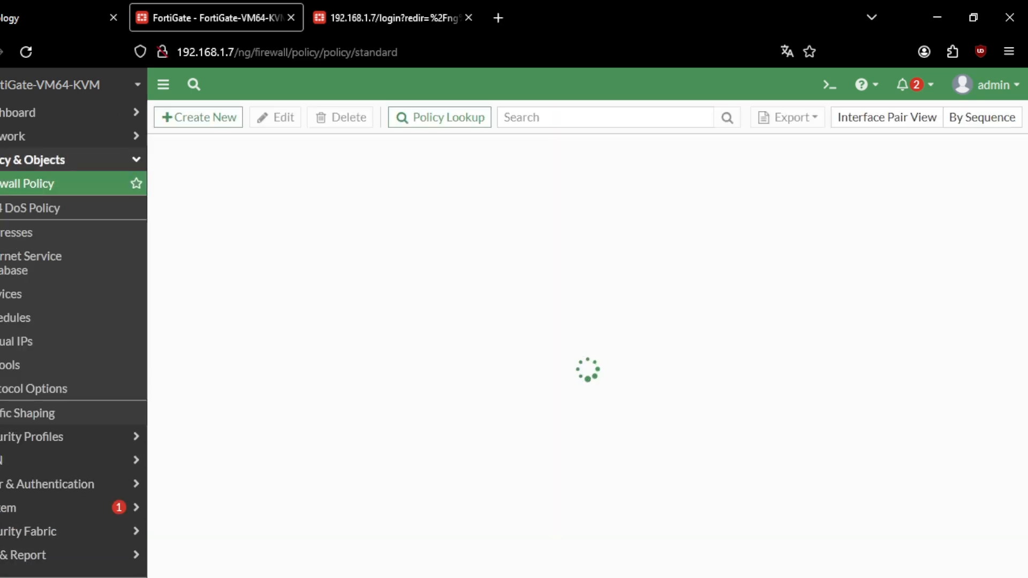
{"action": "right_click", "coordinate": [414, 243]}
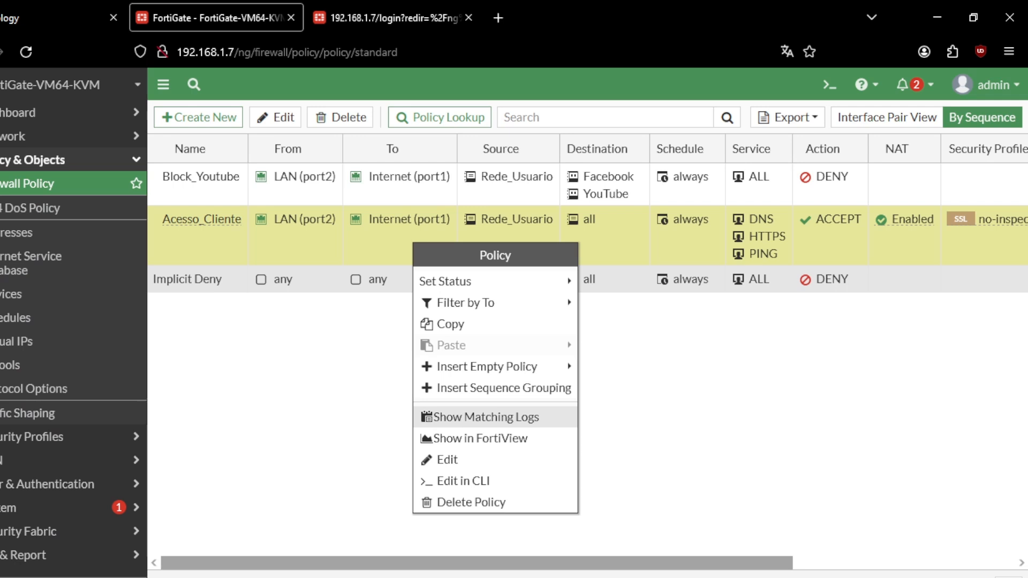
{"action": "left_click", "coordinate": [480, 417]}
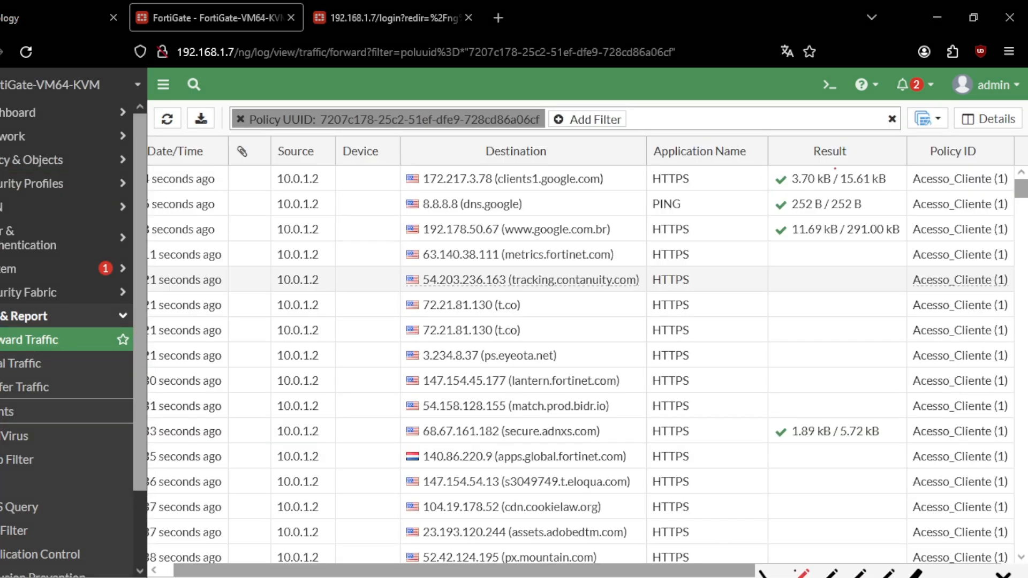
{"action": "mouse_move", "coordinate": [835, 167]}
{"action": "left_mouse_down"}
{"action": "mouse_move", "coordinate": [771, 251]}
{"action": "mouse_move", "coordinate": [988, 139]}
{"action": "mouse_move", "coordinate": [786, 146]}
{"action": "left_mouse_up"}
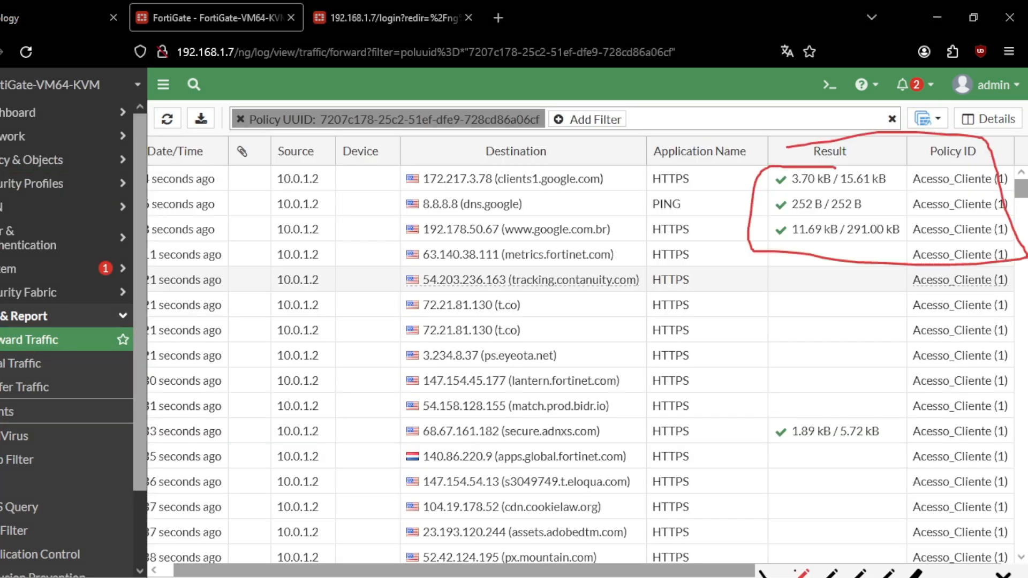
{"action": "mouse_move", "coordinate": [880, 399]}
{"action": "left_mouse_down"}
{"action": "mouse_move", "coordinate": [770, 409]}
{"action": "mouse_move", "coordinate": [817, 403]}
{"action": "left_mouse_up"}
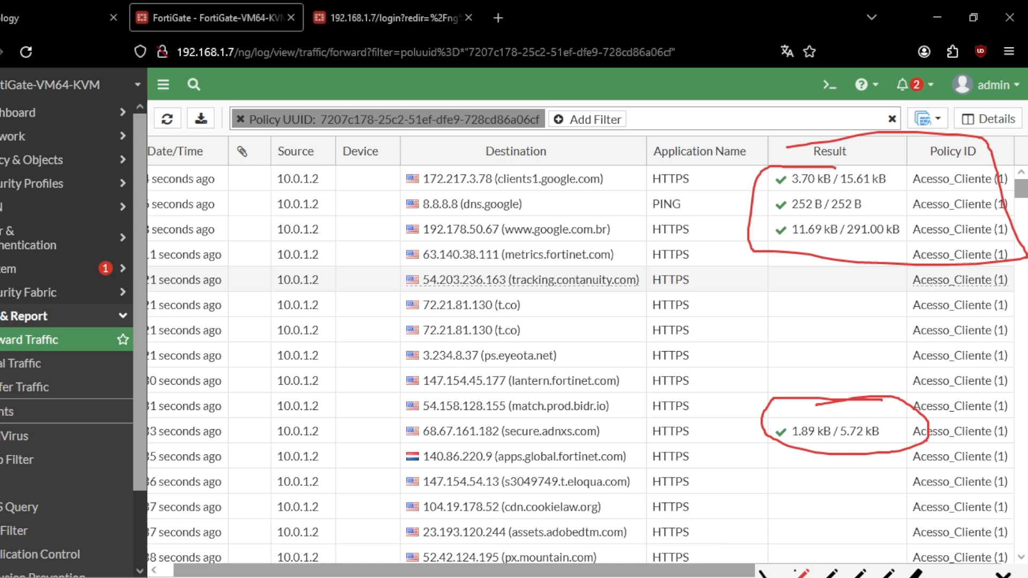
{"action": "scroll", "coordinate": [581, 364], "scroll_direction": "down", "scroll_amount": 3}
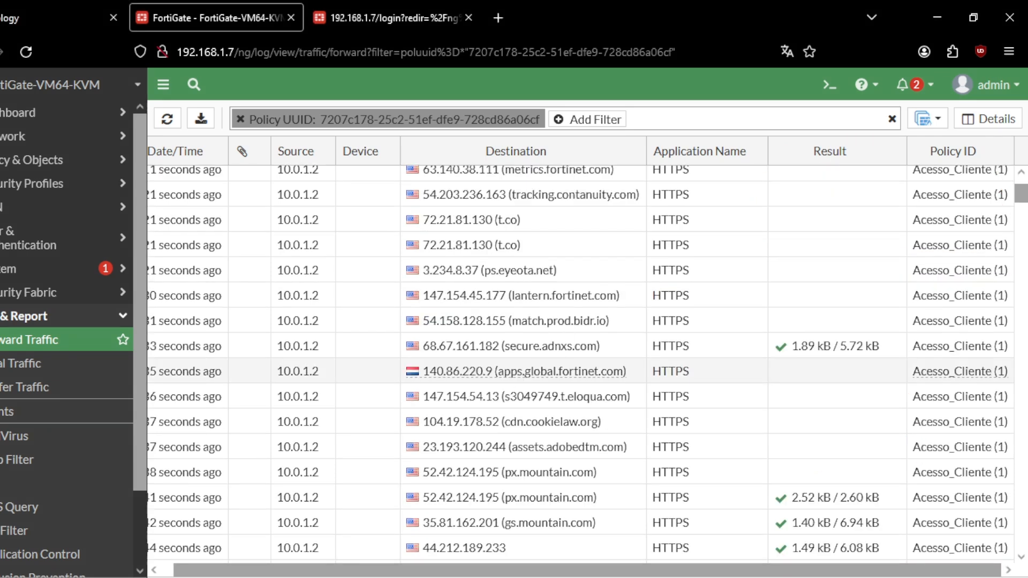
{"action": "mouse_move", "coordinate": [1021, 193]}
{"action": "left_mouse_down"}
{"action": "mouse_move", "coordinate": [1021, 259]}
{"action": "mouse_move", "coordinate": [1021, 193]}
{"action": "left_mouse_up"}
{"action": "scroll", "coordinate": [553, 331], "scroll_direction": "up", "scroll_amount": 2}
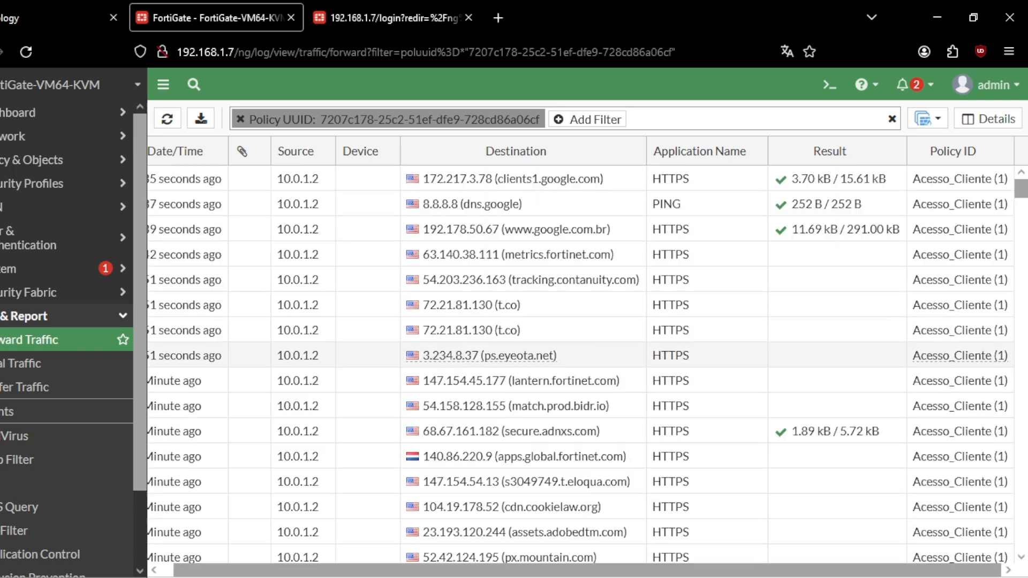